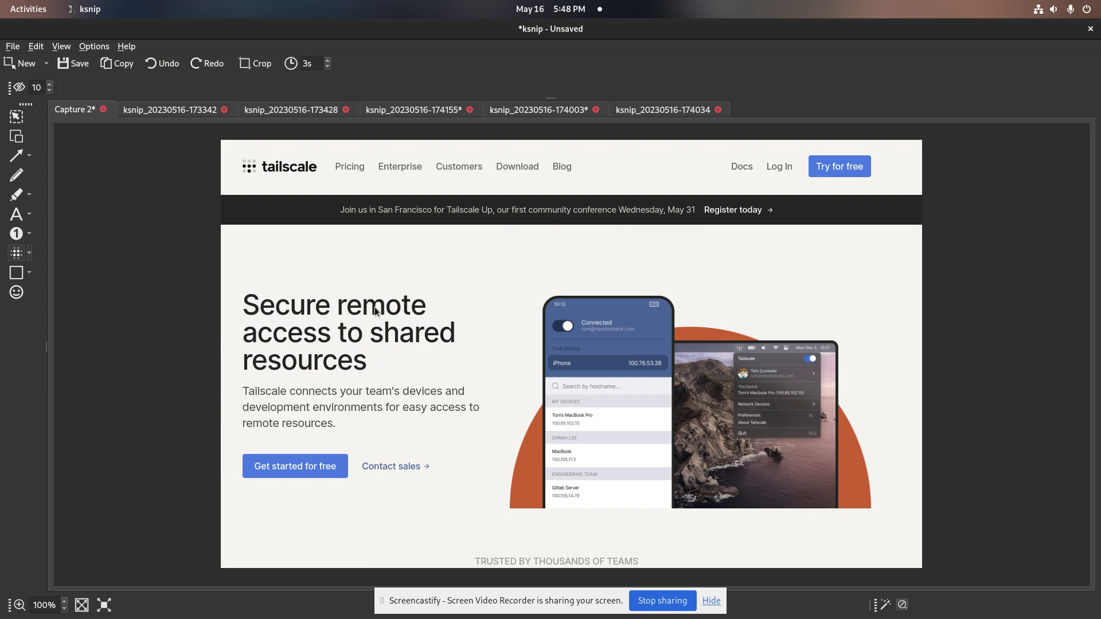
{"action": "left_click", "coordinate": [186, 116]}
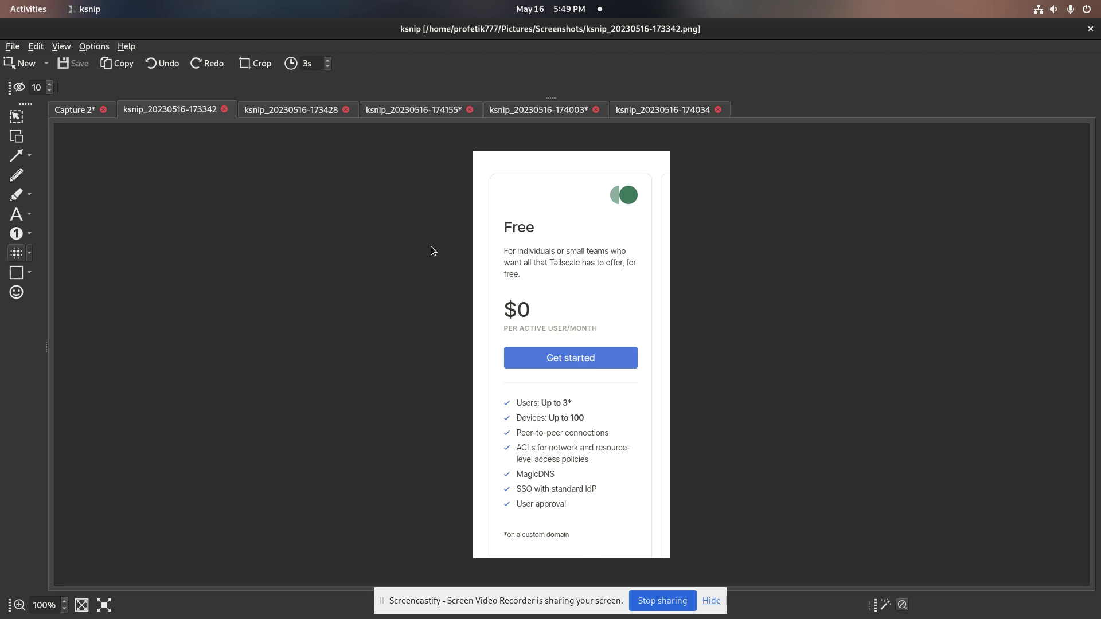
{"action": "left_click", "coordinate": [85, 114]}
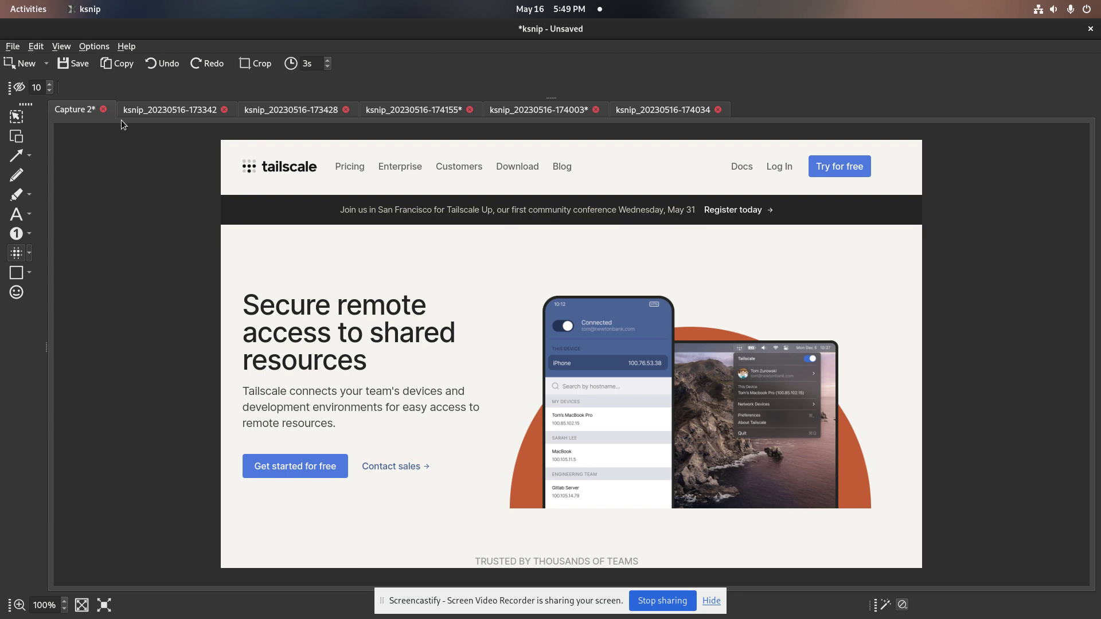
{"action": "left_click", "coordinate": [141, 115]}
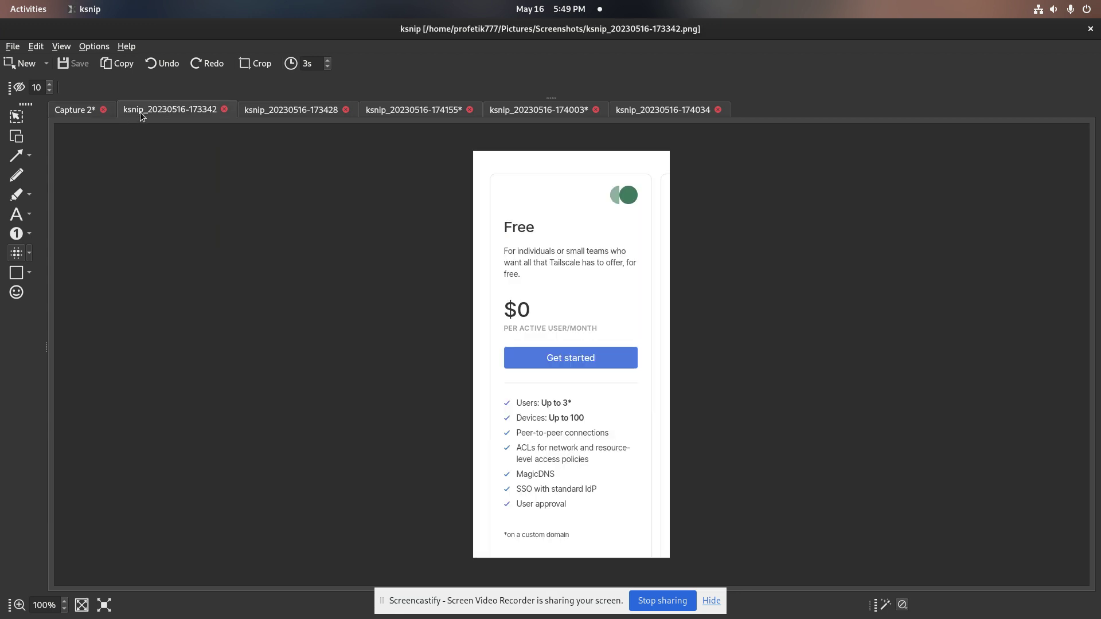
{"action": "scroll", "coordinate": [141, 115], "scroll_direction": "down", "scroll_amount": 2}
{"action": "scroll", "coordinate": [140, 115], "scroll_direction": "up", "scroll_amount": 1}
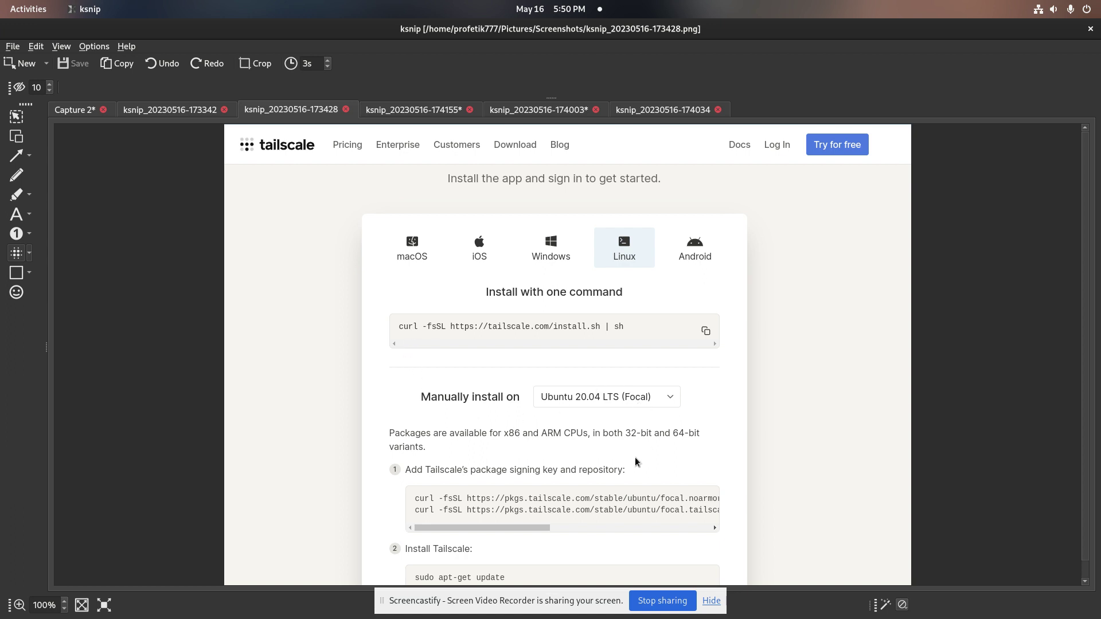
{"action": "scroll", "coordinate": [545, 440], "scroll_direction": "down", "scroll_amount": 1}
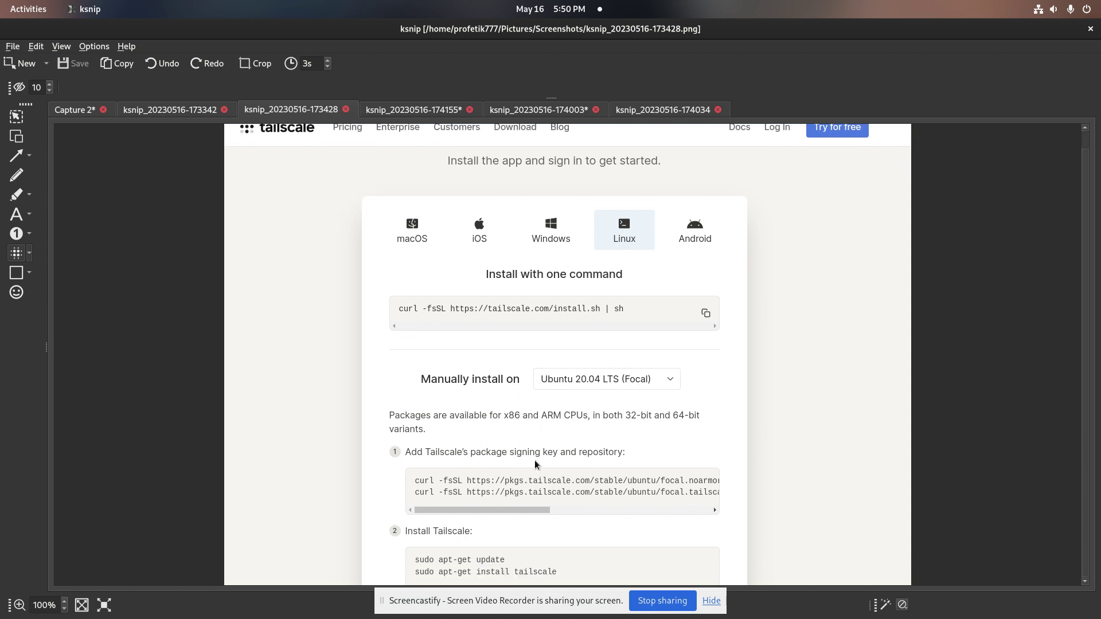
{"action": "scroll", "coordinate": [536, 419], "scroll_direction": "up", "scroll_amount": 1}
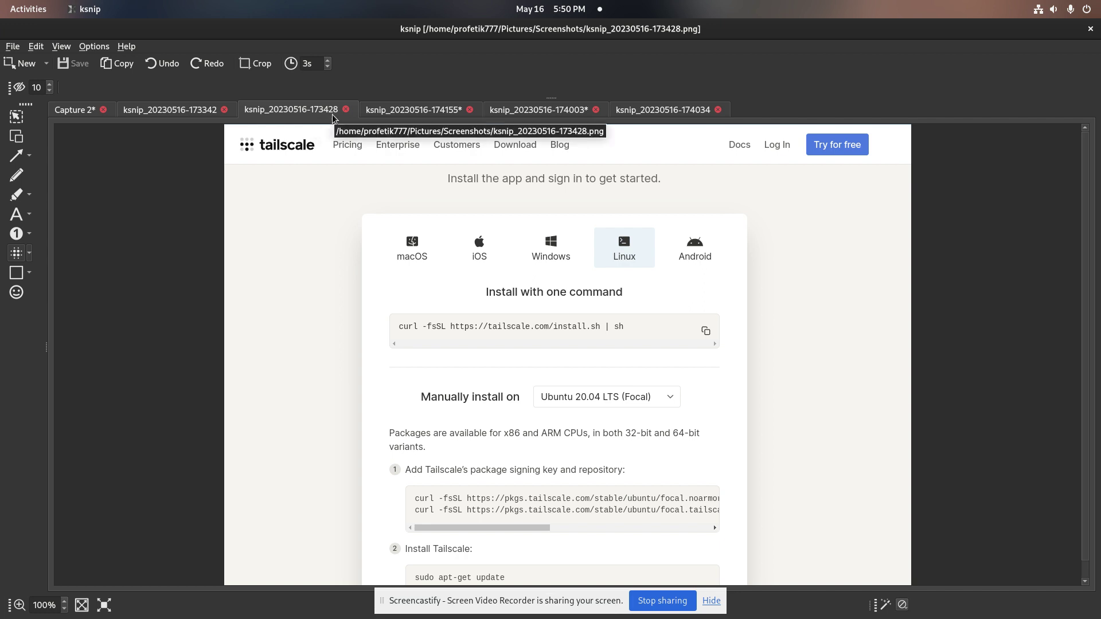
{"action": "left_click", "coordinate": [384, 118]}
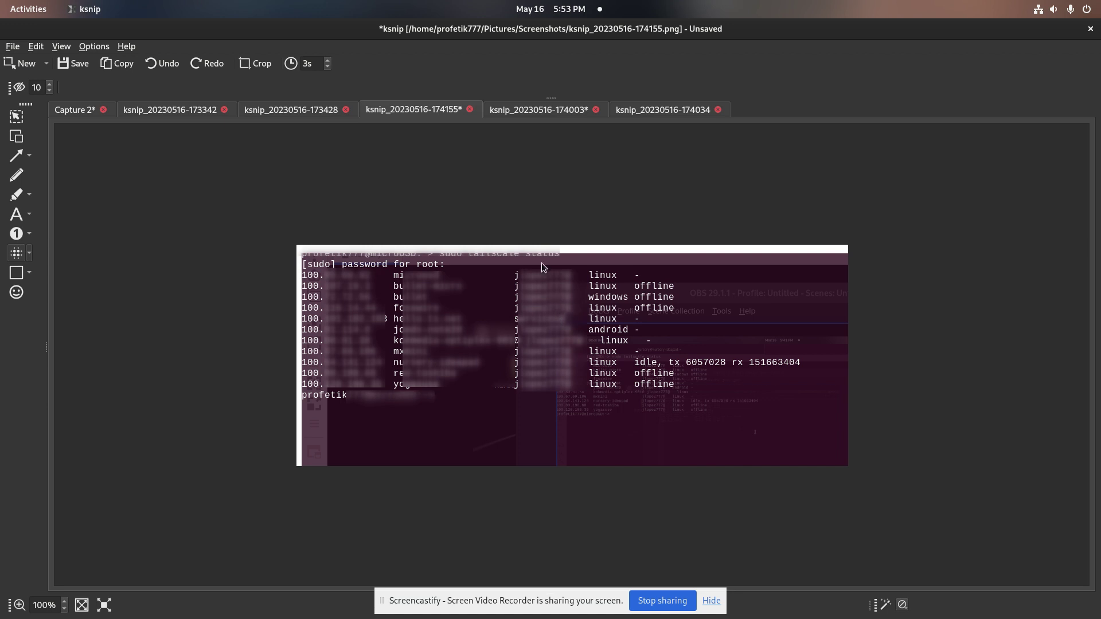
- In Chrome, search 'openssh' in a new tab and open the nixCraft OpenSSH install article
{"action": "mouse_move", "coordinate": [1, 2]}
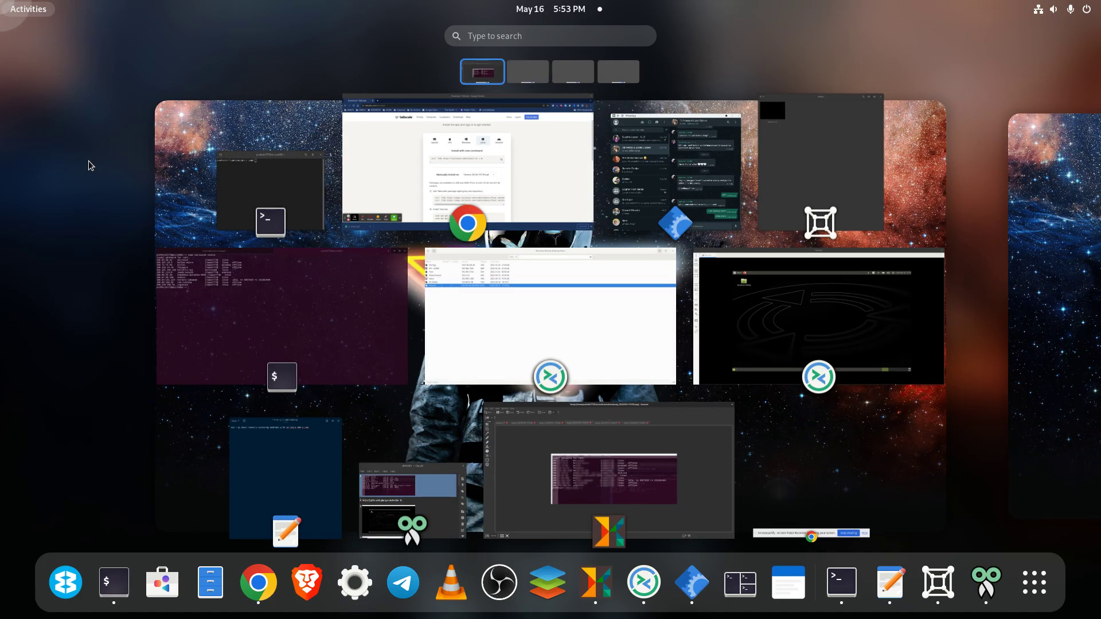
{"action": "left_click", "coordinate": [419, 169]}
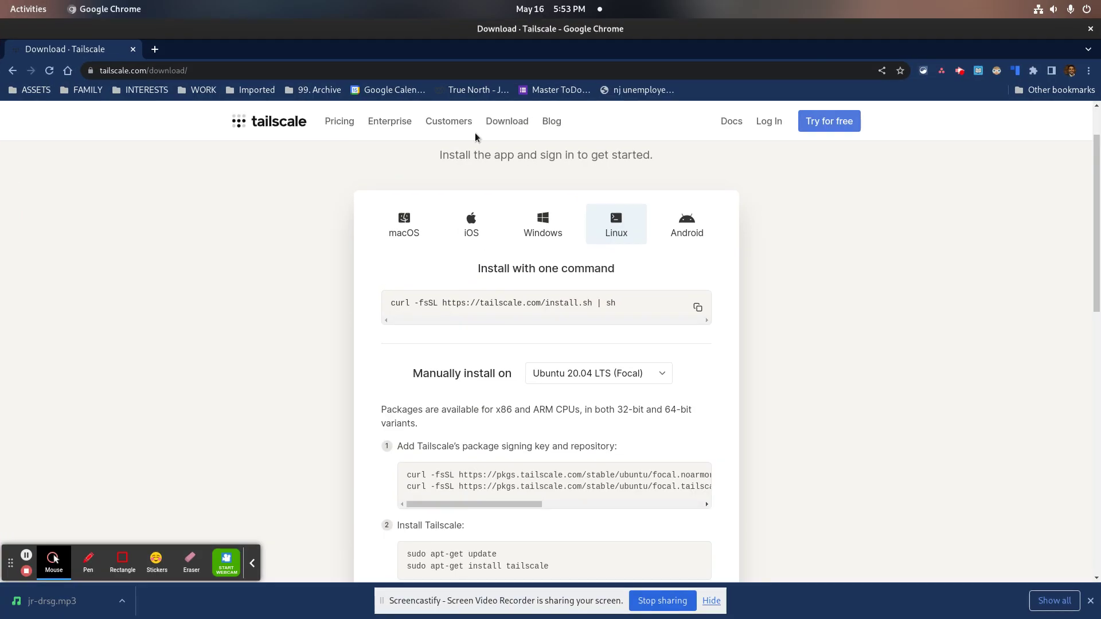
{"action": "left_click", "coordinate": [154, 50]}
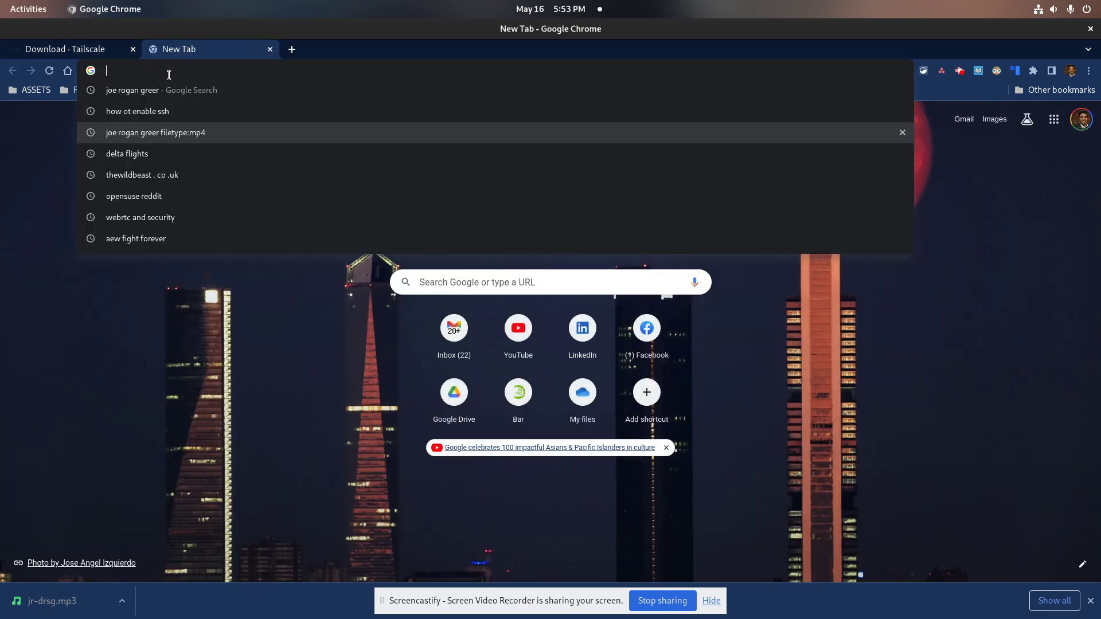
{"action": "type", "text": "opnssh"}
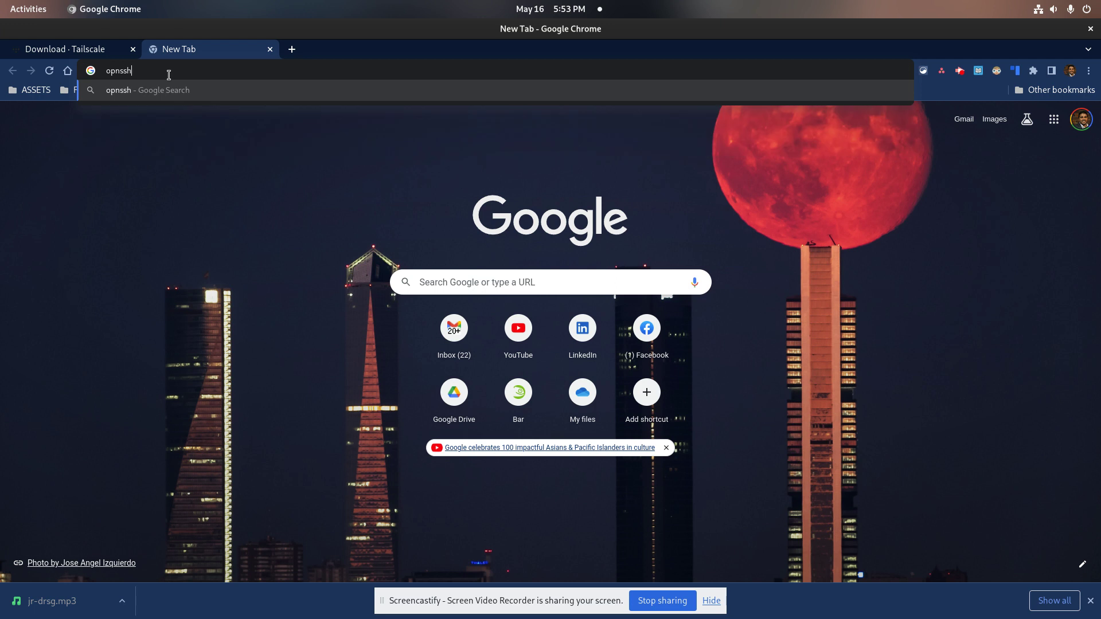
{"action": "key", "text": "BackSpace"}
{"action": "key", "text": "BackSpace"}
{"action": "key", "text": "BackSpace"}
{"action": "type", "text": "enssh"}
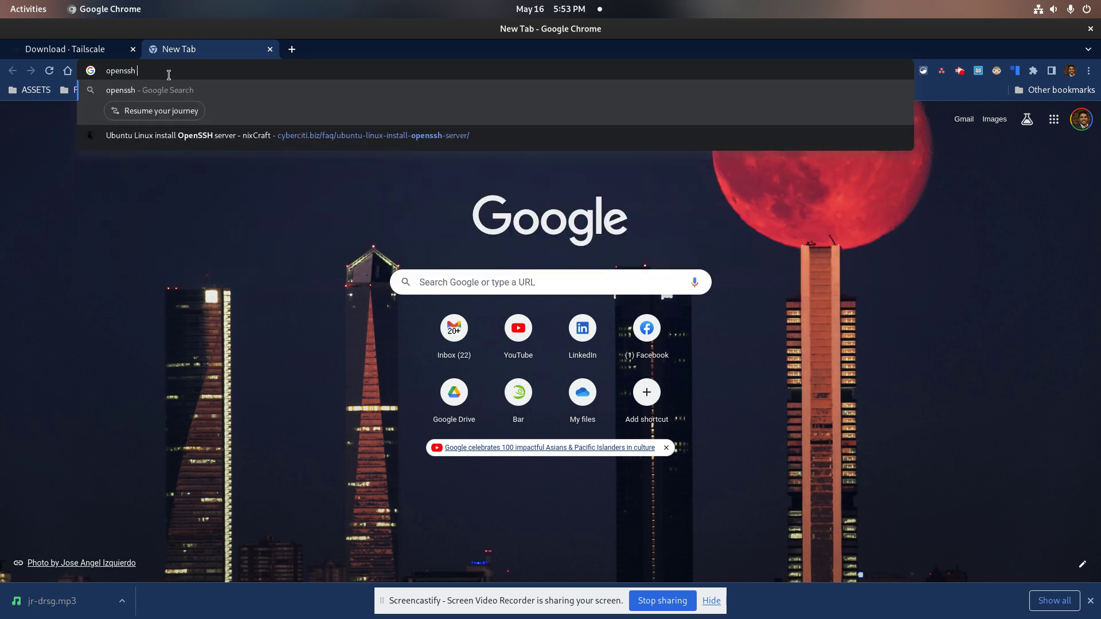
{"action": "left_click", "coordinate": [308, 135]}
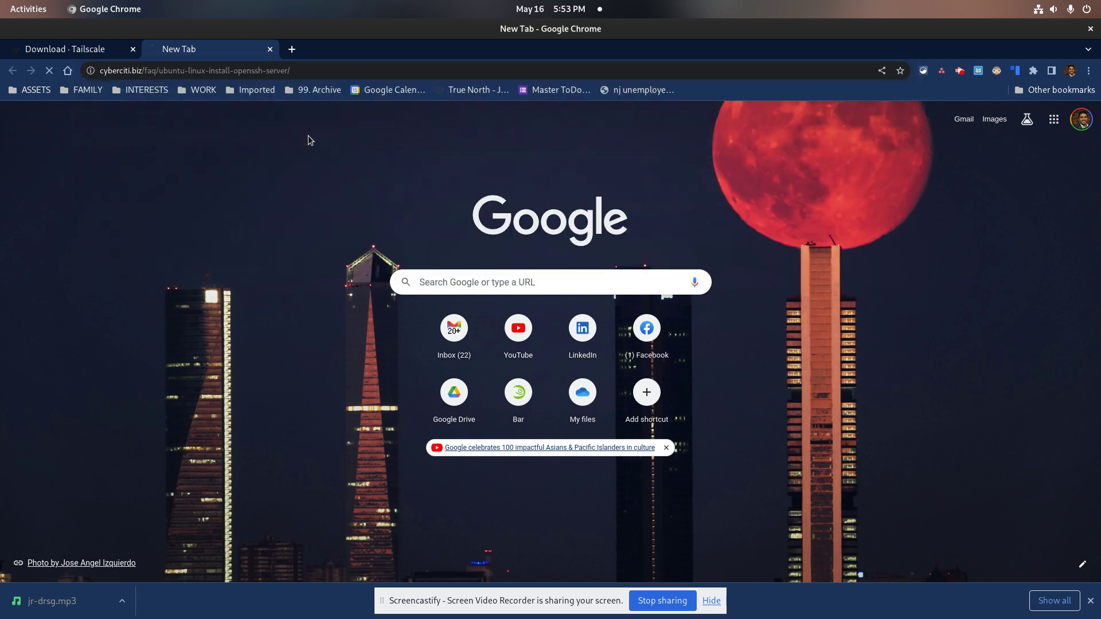
- Highlight the nixCraft steps 3–6 SSH install and systemctl enable ssh commands, then return to ksnip
{"action": "scroll", "coordinate": [413, 284], "scroll_direction": "down", "scroll_amount": 7}
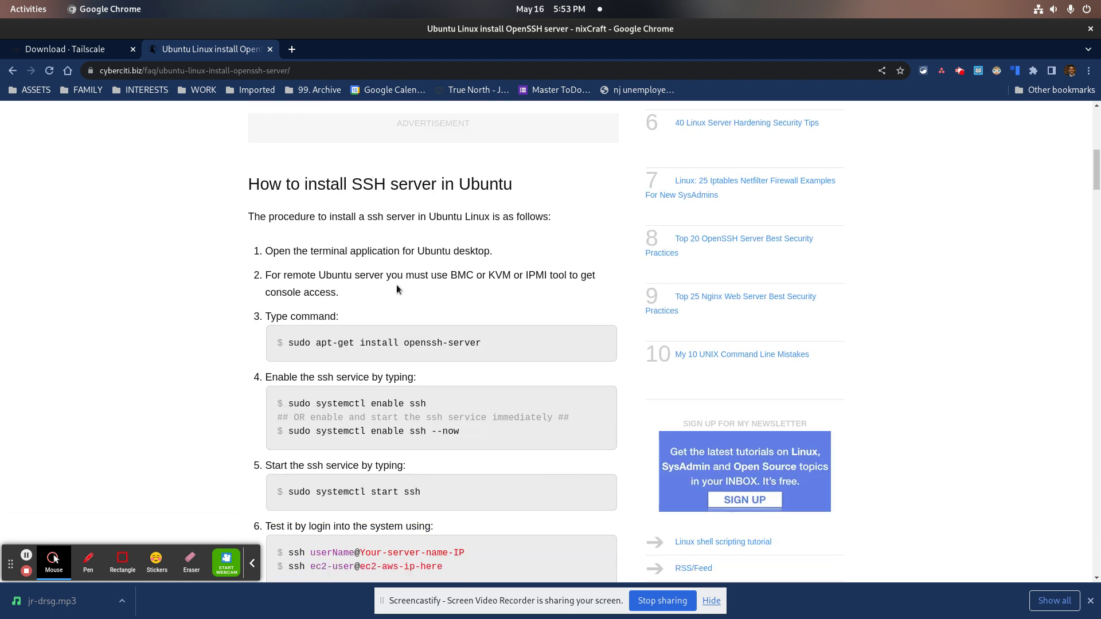
{"action": "scroll", "coordinate": [325, 220], "scroll_direction": "down", "scroll_amount": 2}
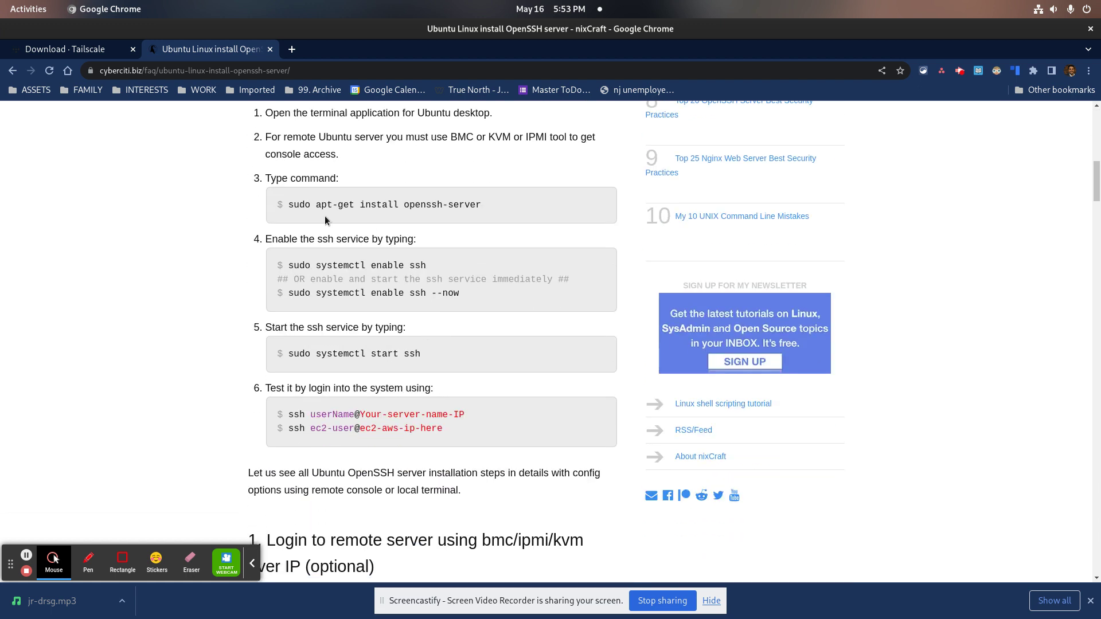
{"action": "left_click_drag", "start_coordinate": [288, 201], "coordinate": [553, 454]}
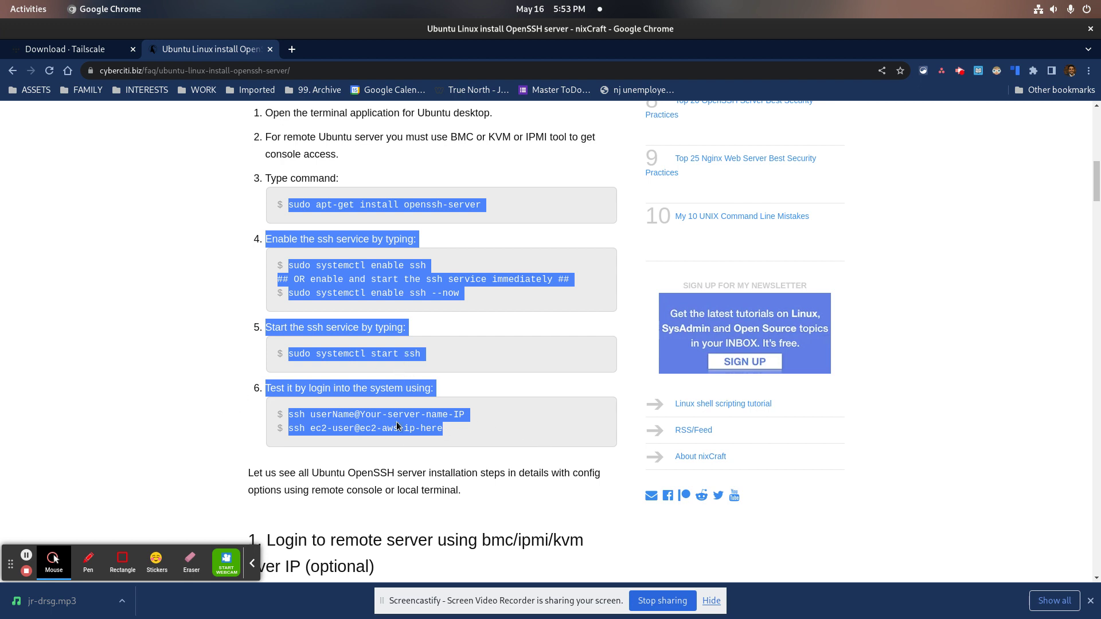
{"action": "scroll", "coordinate": [415, 398], "scroll_direction": "up", "scroll_amount": 3}
{"action": "scroll", "coordinate": [417, 394], "scroll_direction": "up", "scroll_amount": 4}
{"action": "scroll", "coordinate": [417, 395], "scroll_direction": "down", "scroll_amount": 7}
{"action": "scroll", "coordinate": [455, 339], "scroll_direction": "down", "scroll_amount": 1}
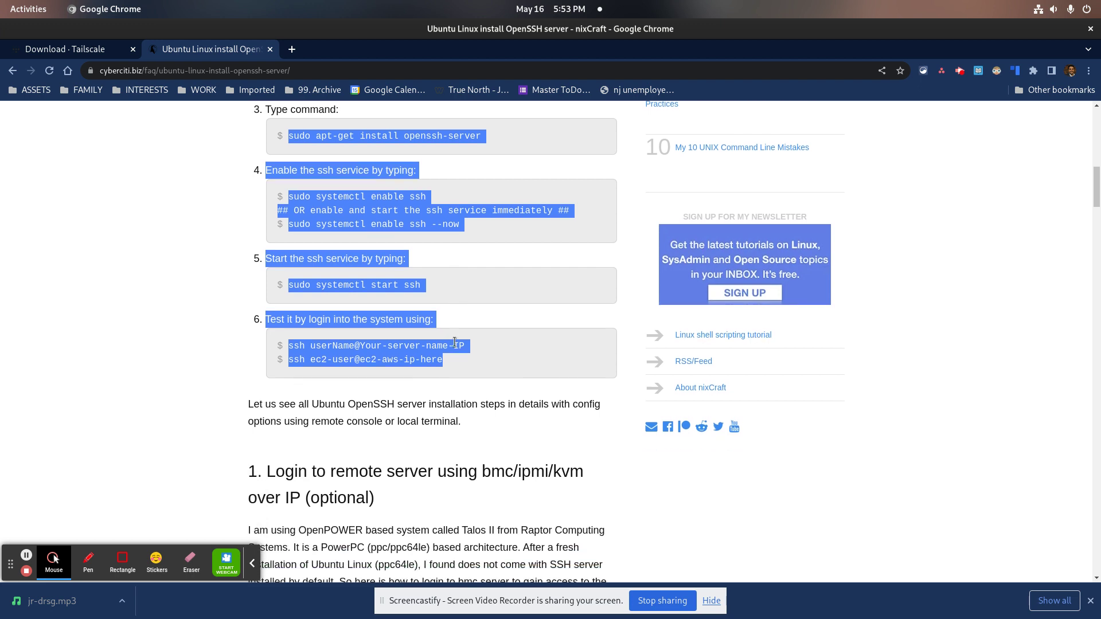
{"action": "scroll", "coordinate": [455, 342], "scroll_direction": "up", "scroll_amount": 5}
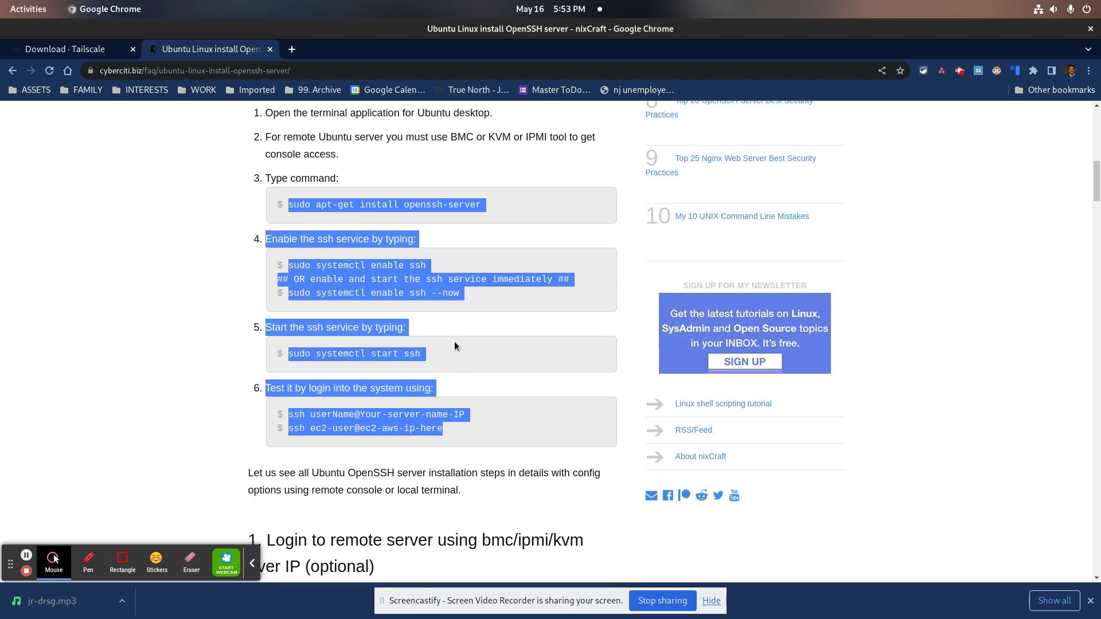
{"action": "scroll", "coordinate": [455, 345], "scroll_direction": "up", "scroll_amount": 2}
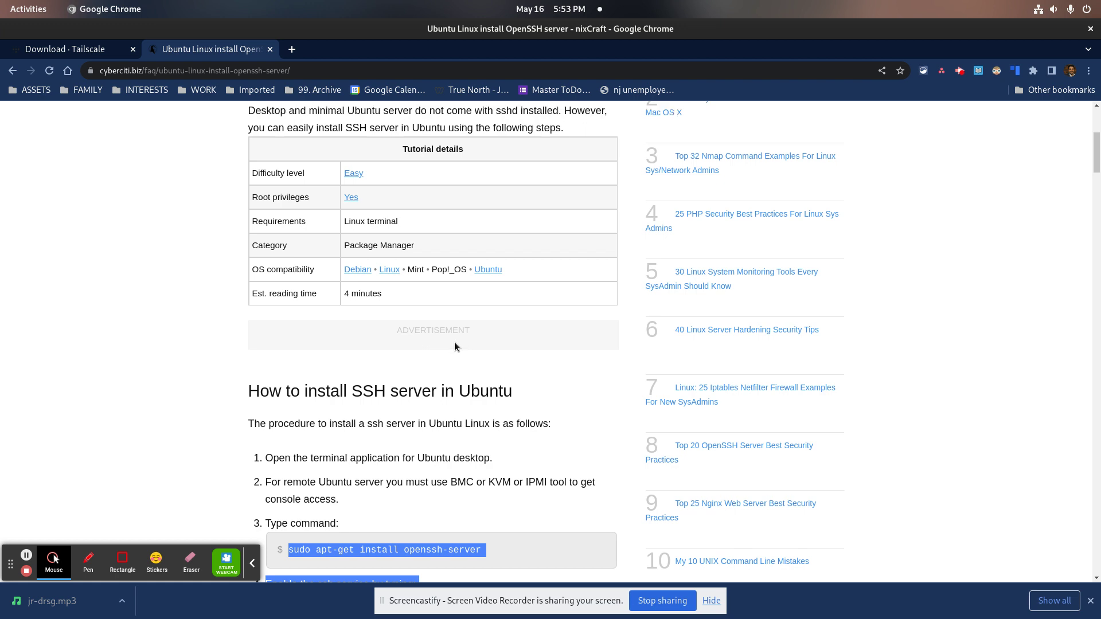
{"action": "scroll", "coordinate": [455, 344], "scroll_direction": "up", "scroll_amount": 1}
{"action": "scroll", "coordinate": [455, 344], "scroll_direction": "down", "scroll_amount": 2}
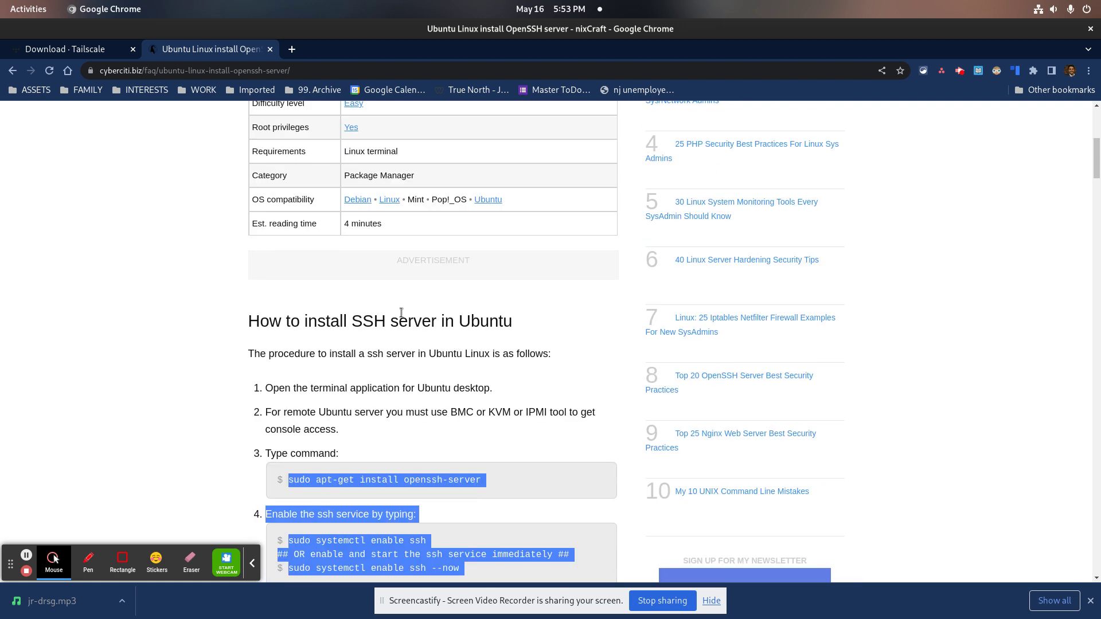
{"action": "key", "text": "alt+Tab"}
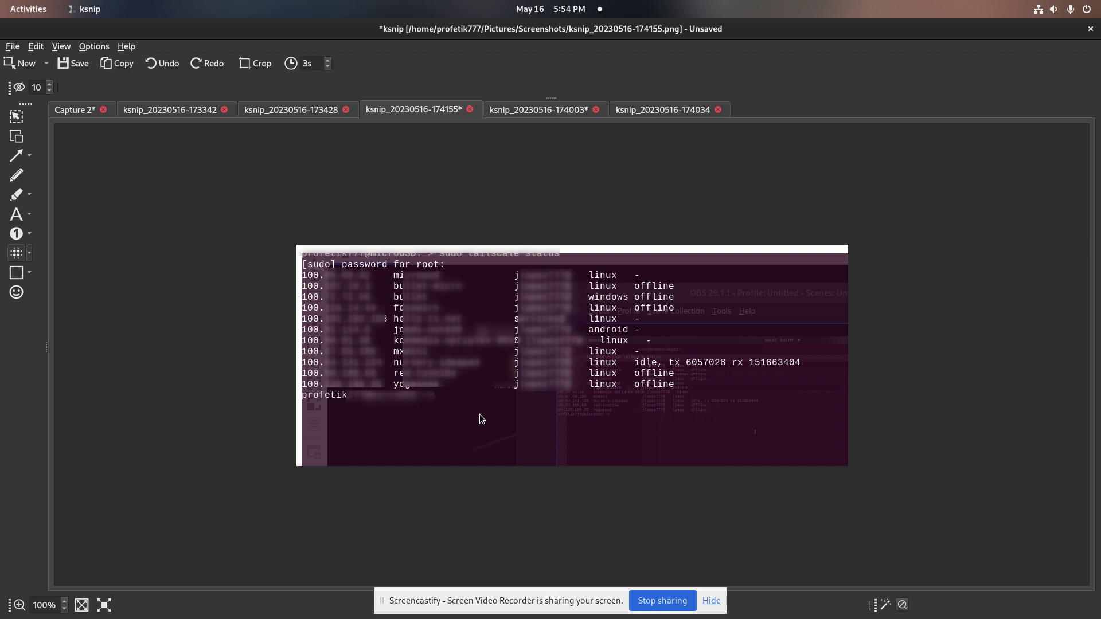
- Flip to the 174003 Remmina profile capture, then back to the 174155 Tailscale status capture
{"action": "left_click", "coordinate": [508, 110]}
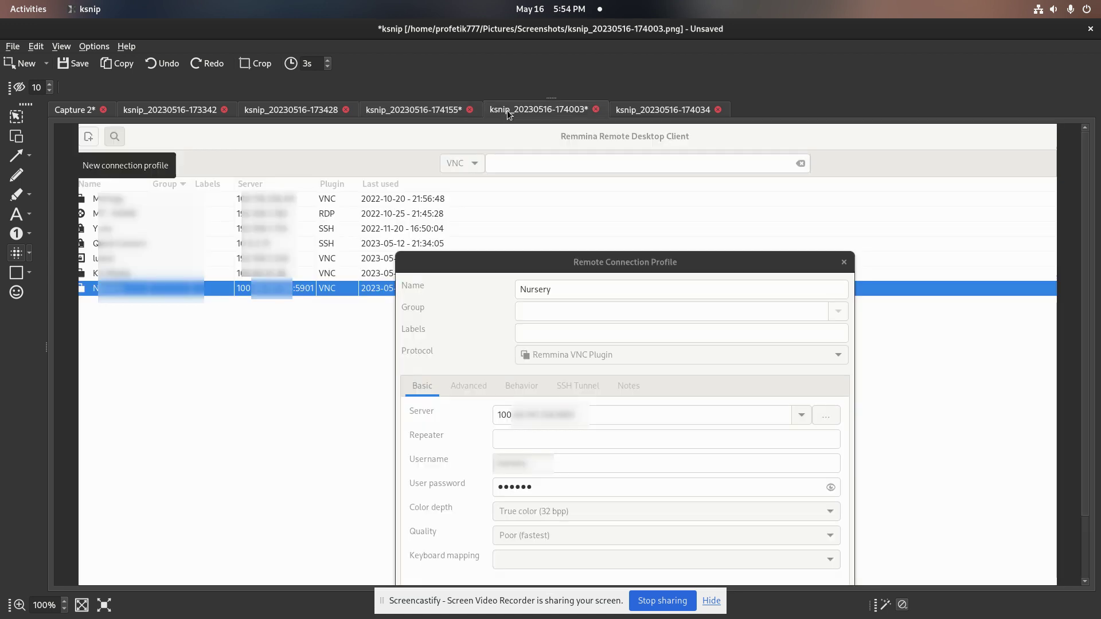
{"action": "left_click", "coordinate": [428, 109]}
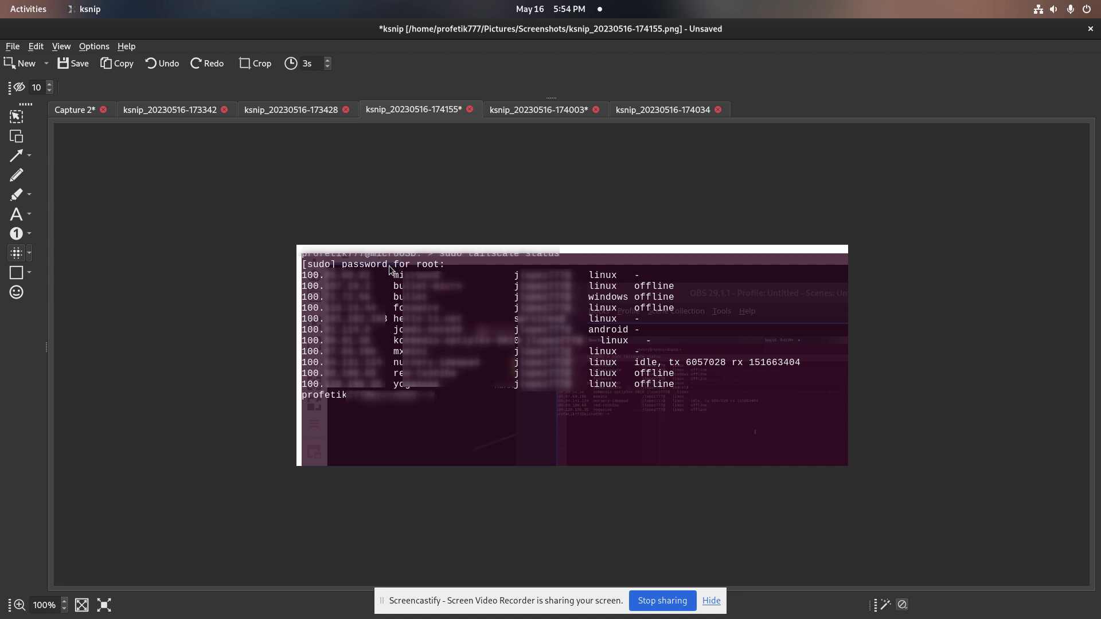
- Leave Chrome on a blank new tab with its address bar cleared, then bring up the app search
{"action": "mouse_move", "coordinate": [1, 2]}
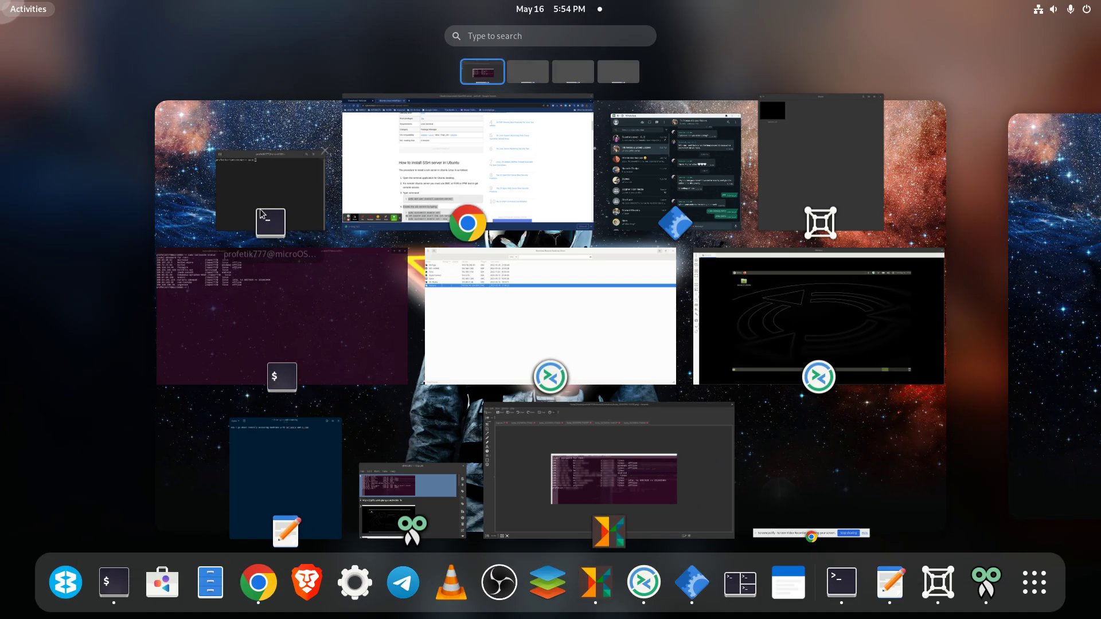
{"action": "left_click", "coordinate": [468, 164]}
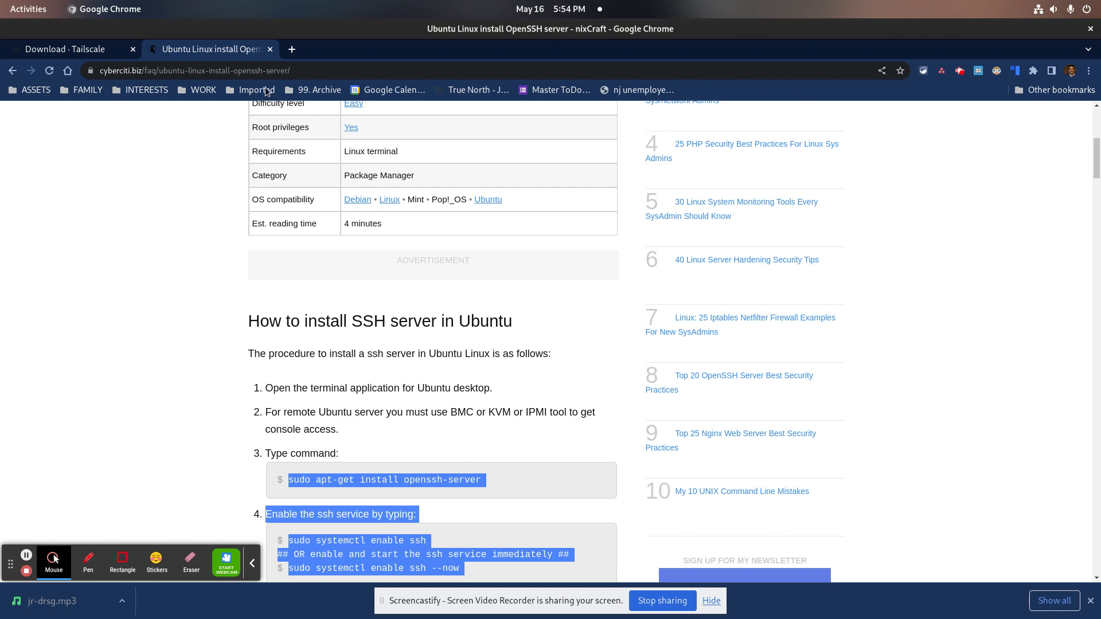
{"action": "left_click", "coordinate": [292, 50]}
{"action": "left_click", "coordinate": [310, 71]}
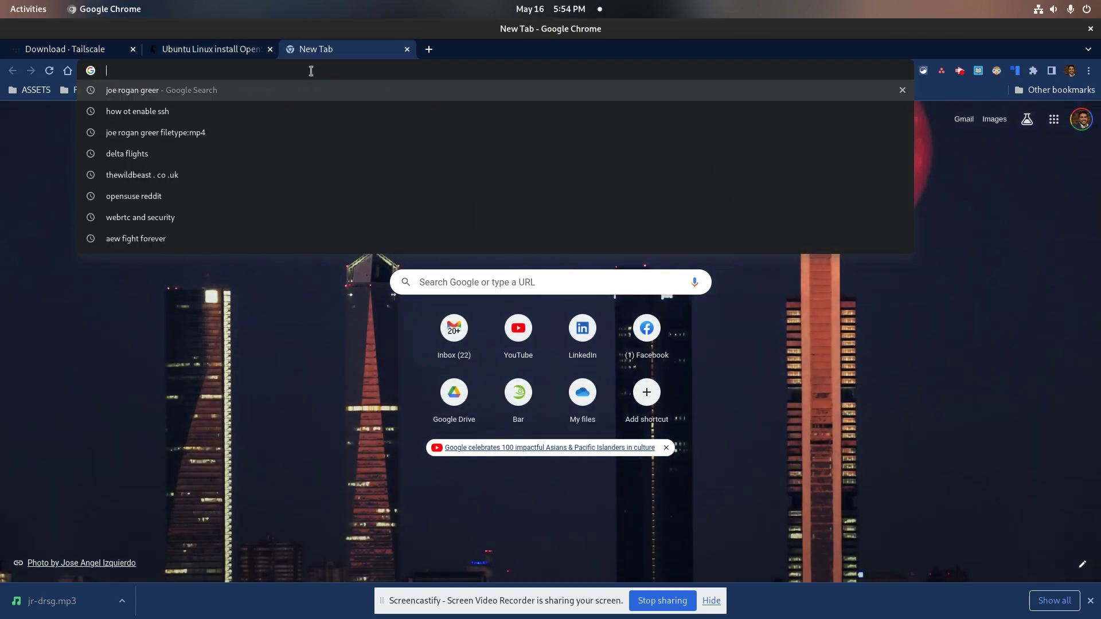
{"action": "type", "text": "ssl"}
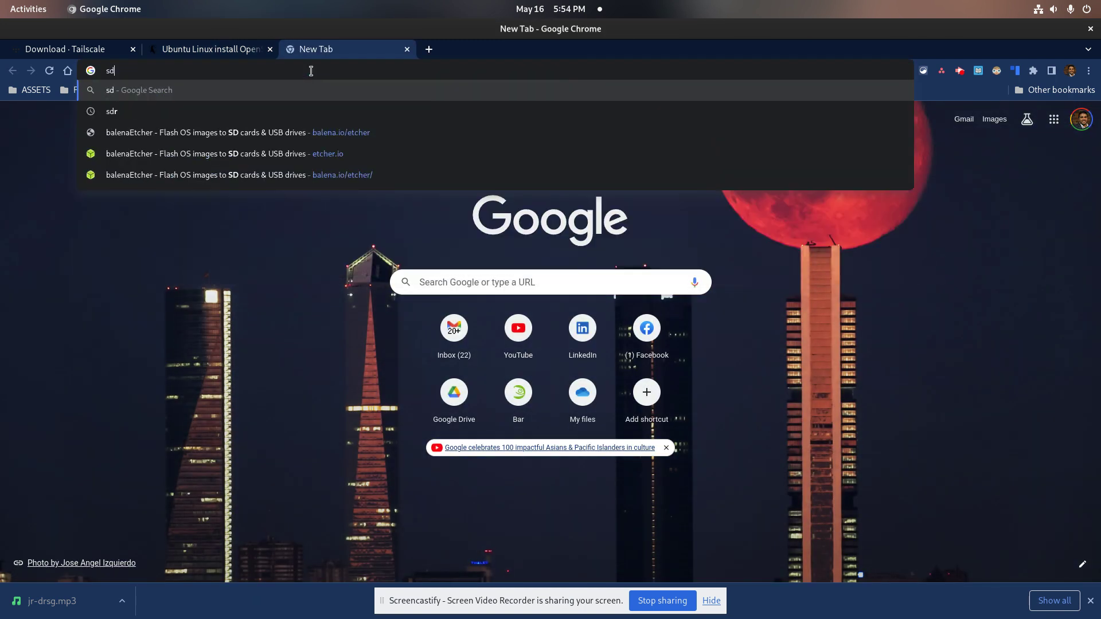
{"action": "key", "text": "Escape"}
{"action": "key", "text": "Down"}
{"action": "key", "text": "Escape"}
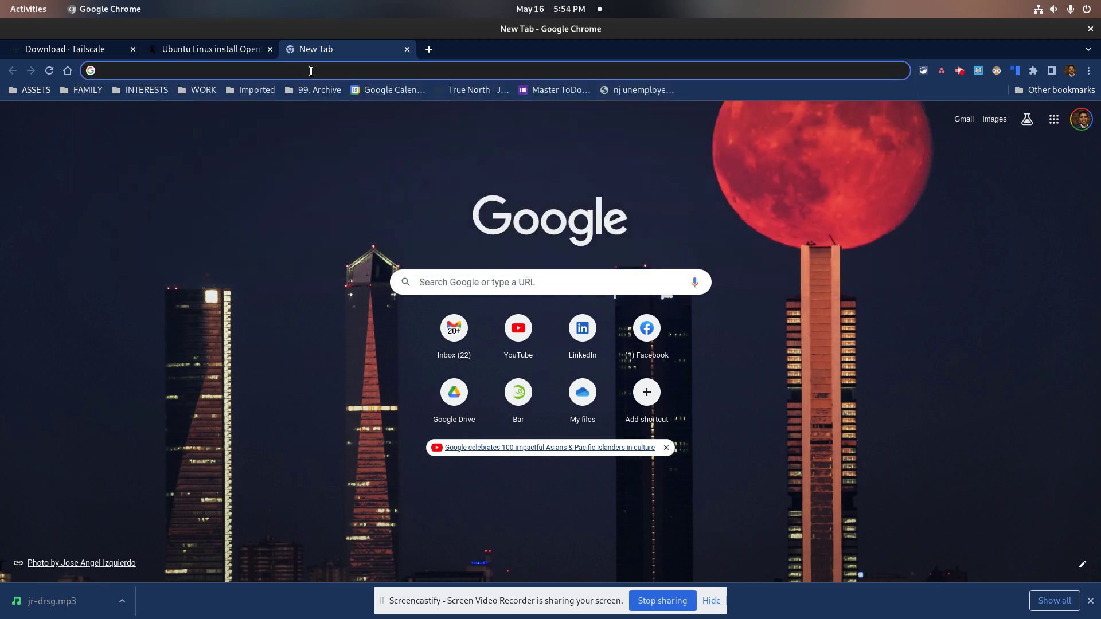
{"action": "key", "text": "super"}
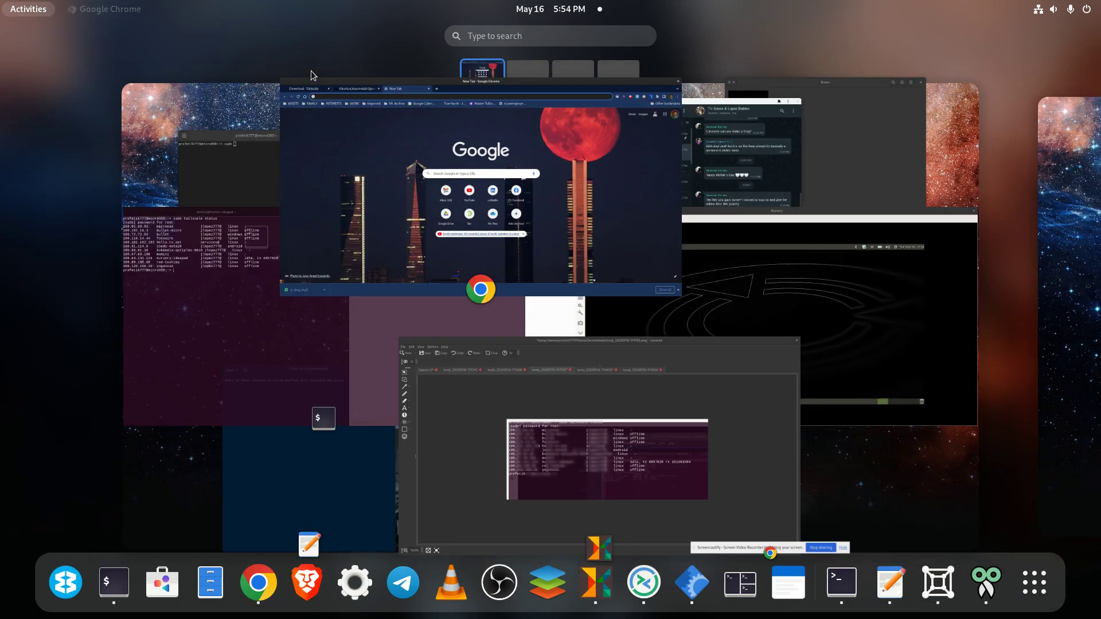
- Launch Text Editor from the 'note' app search results
{"action": "type", "text": "note"}
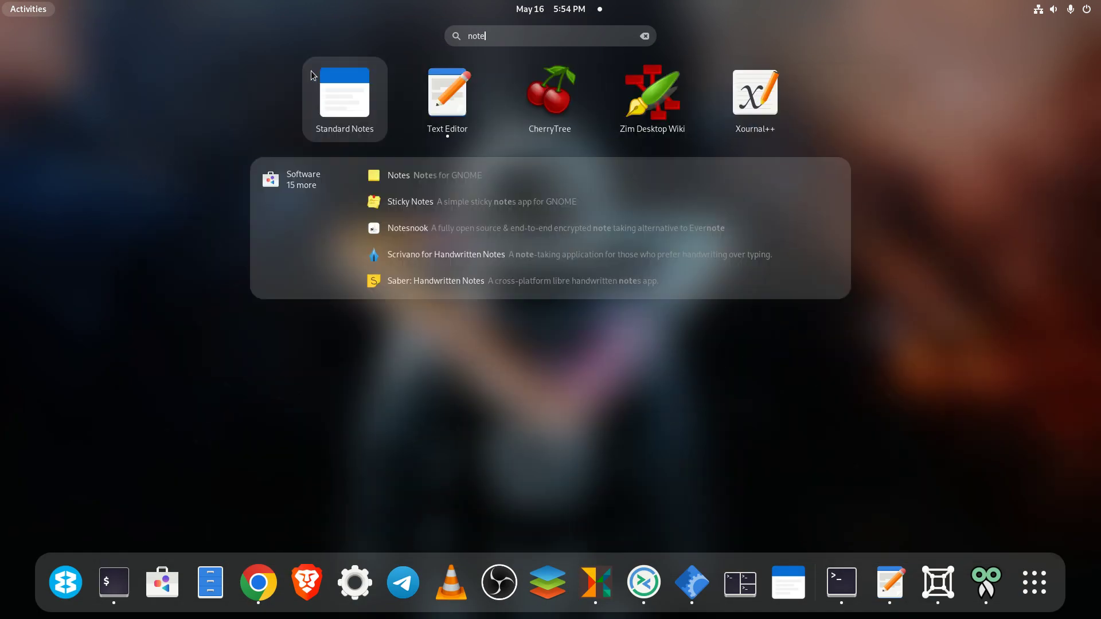
{"action": "key", "text": "Right"}
{"action": "key", "text": "Return"}
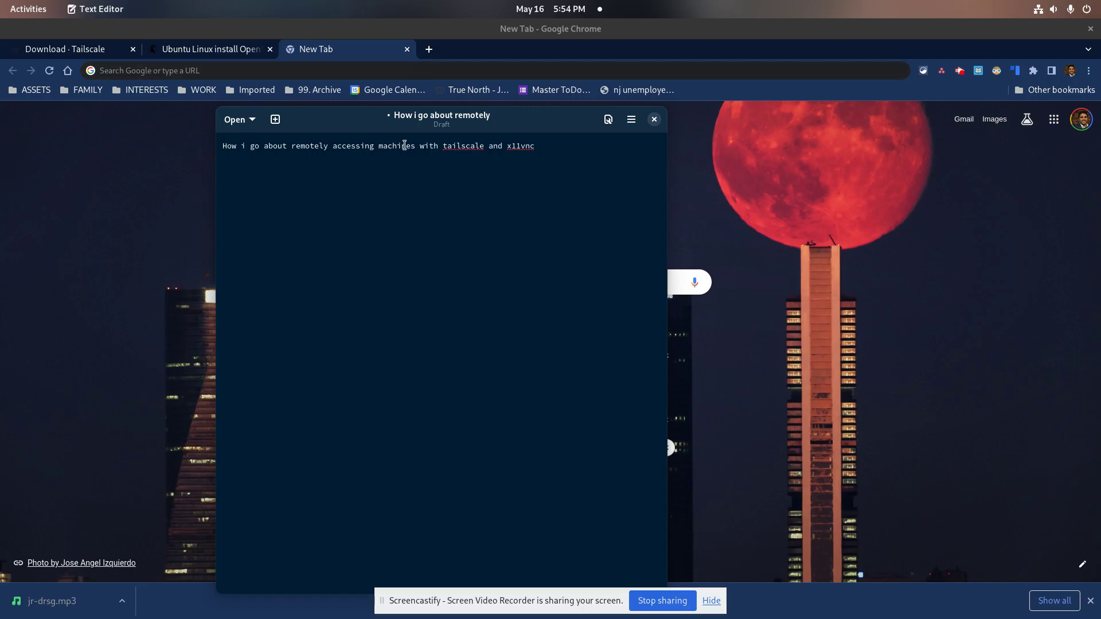
- Replace the title line with an ssh user@host login command and, three lines below, 'x11vnc create'
{"action": "triple_click", "coordinate": [405, 146]}
{"action": "key", "text": "BackSpace"}
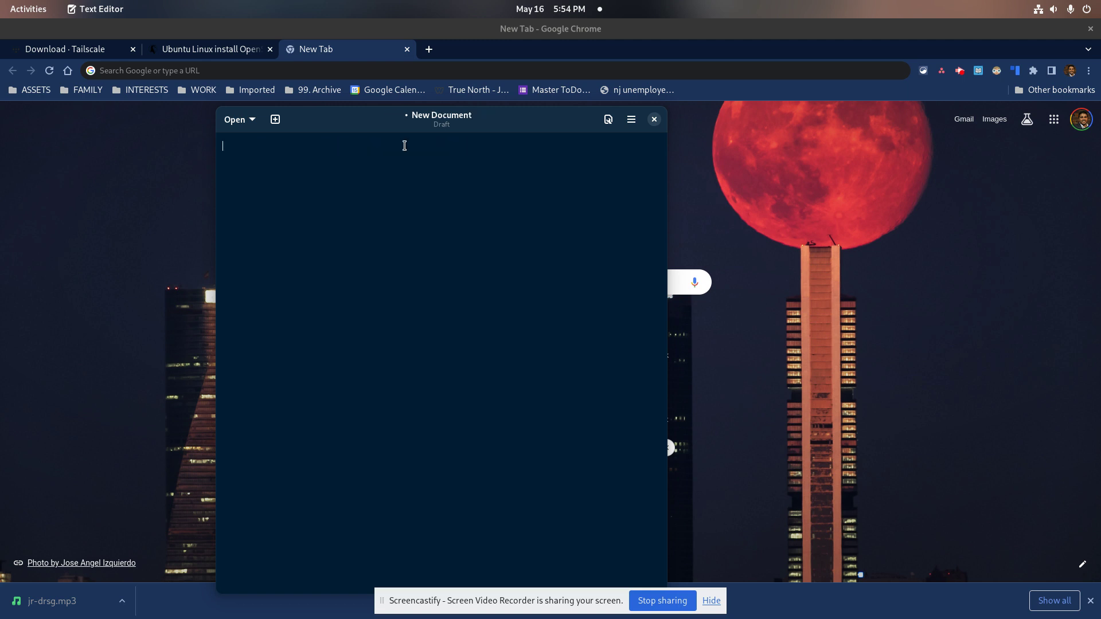
{"action": "type", "text": "ssh bob@100."}
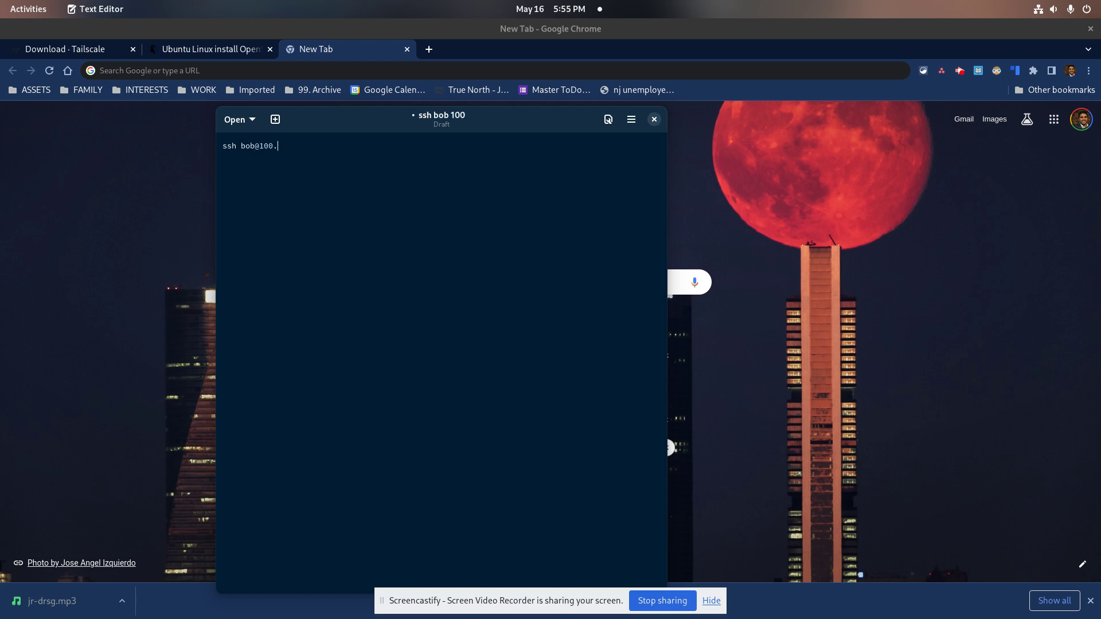
{"action": "type", "text": ".1e343"}
{"action": "key", "text": "Return"}
{"action": "key", "text": "Return"}
{"action": "key", "text": "Return"}
{"action": "type", "text": "x11vnc create"}
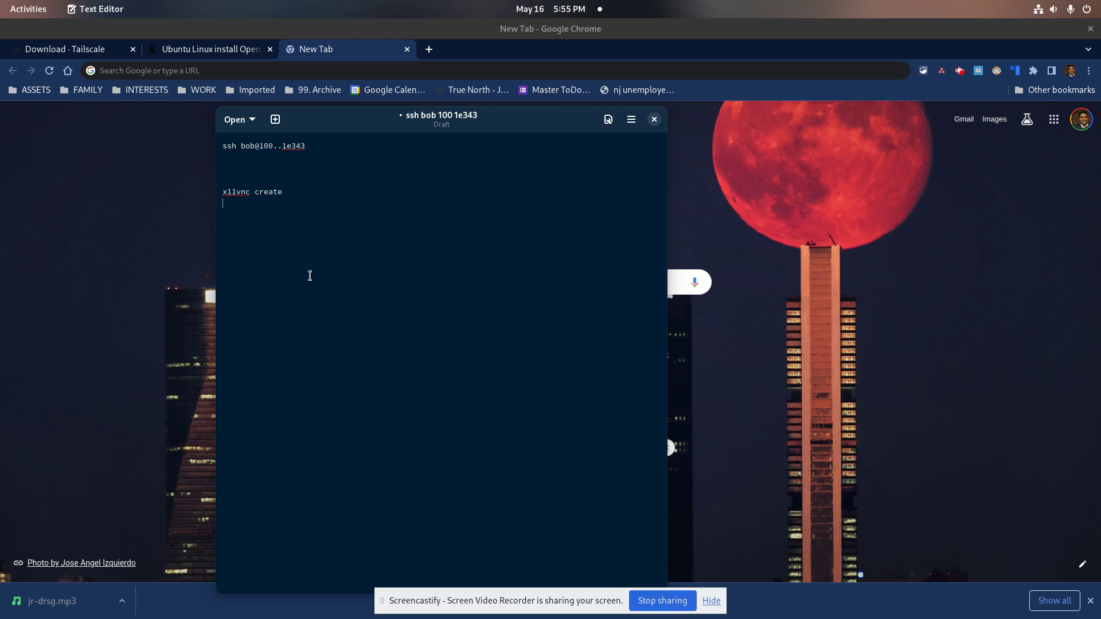
{"action": "key", "text": "alt+Tab"}
{"action": "key", "text": "alt+Tab"}
{"action": "key", "text": "alt+Tab"}
{"action": "key", "text": "alt+Tab"}
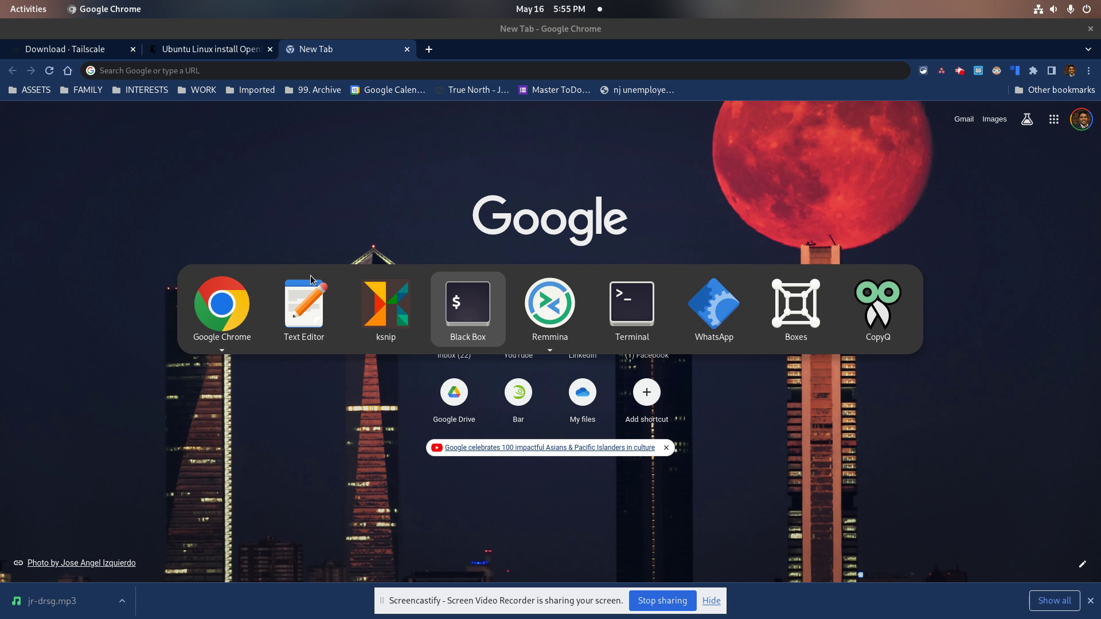
{"action": "key", "text": "alt+Tab"}
{"action": "key", "text": "alt+Tab"}
{"action": "key", "text": "alt+Tab"}
{"action": "key", "text": "alt+Tab"}
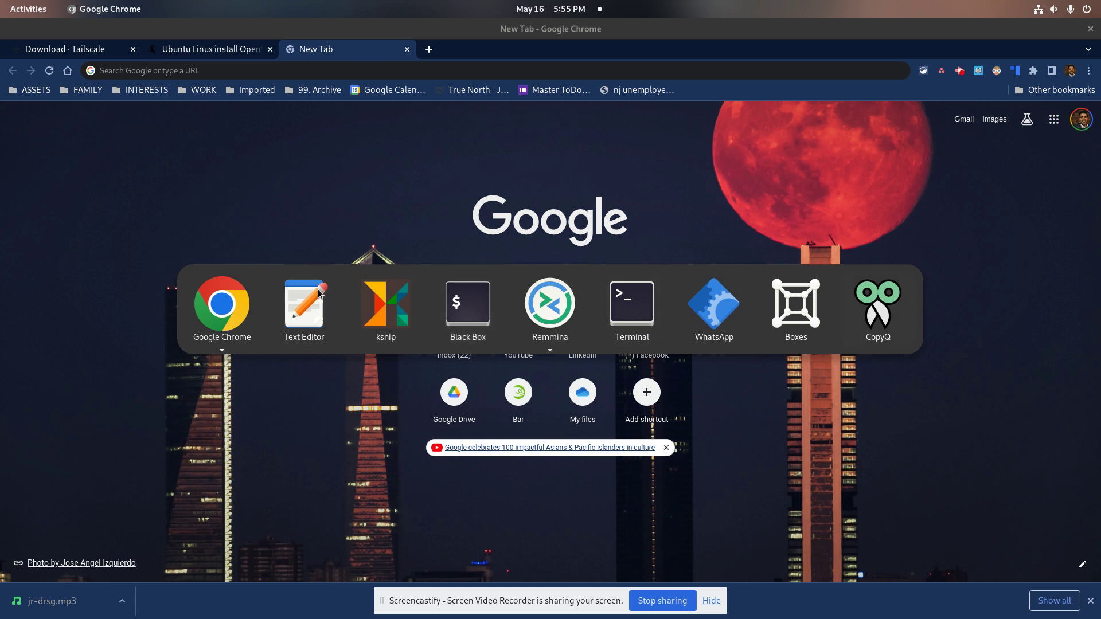
{"action": "key", "text": "alt+Tab"}
{"action": "left_click", "coordinate": [320, 293]}
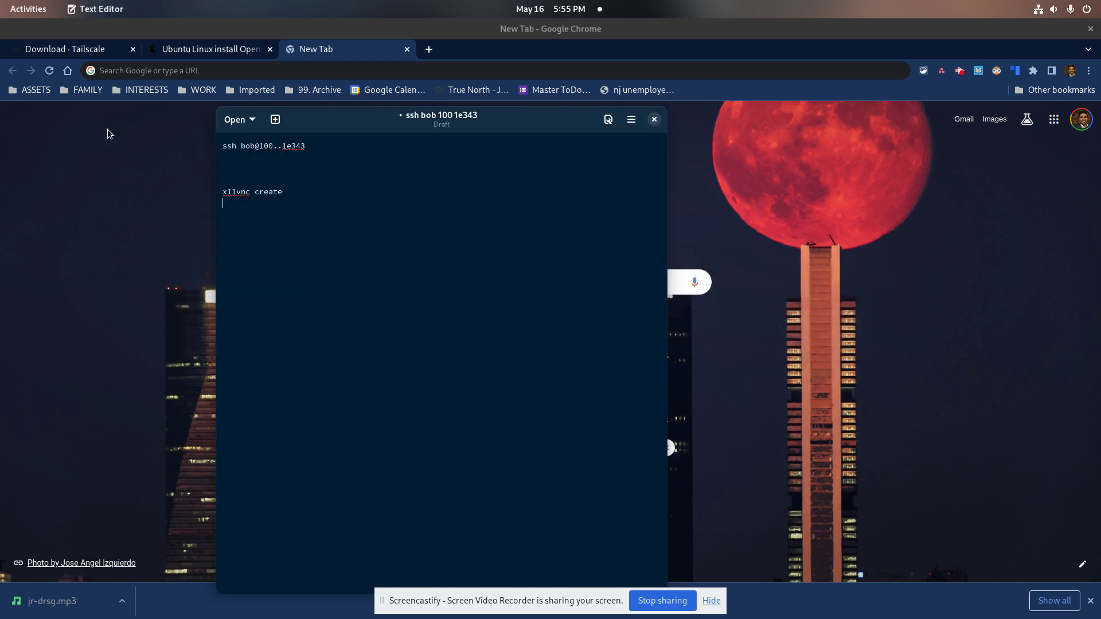
{"action": "mouse_move", "coordinate": [1, 5]}
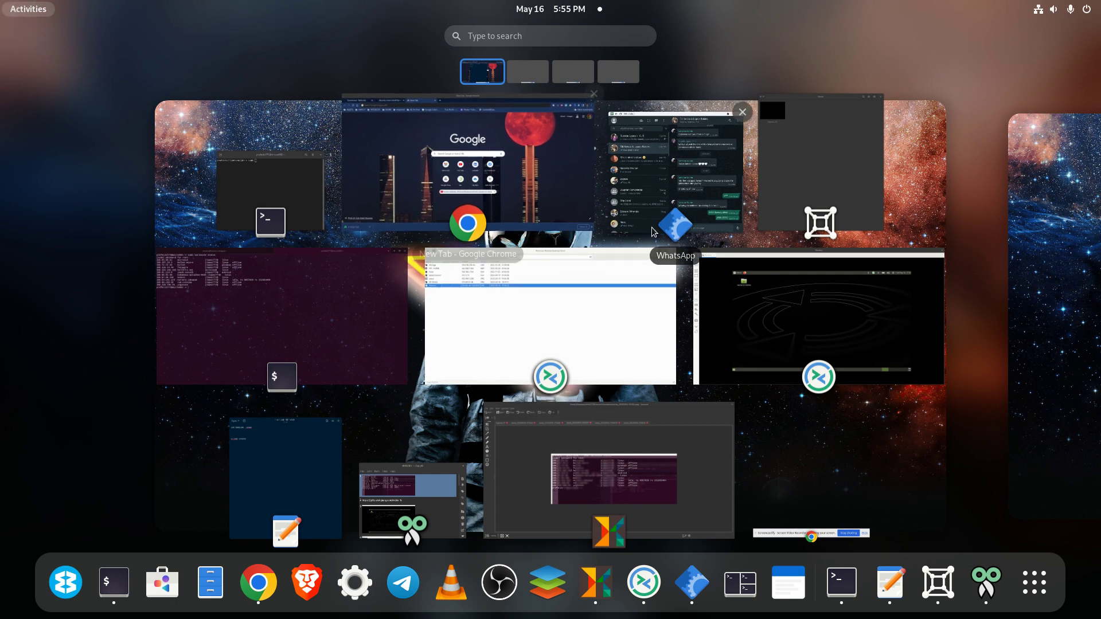
{"action": "left_click", "coordinate": [537, 465]}
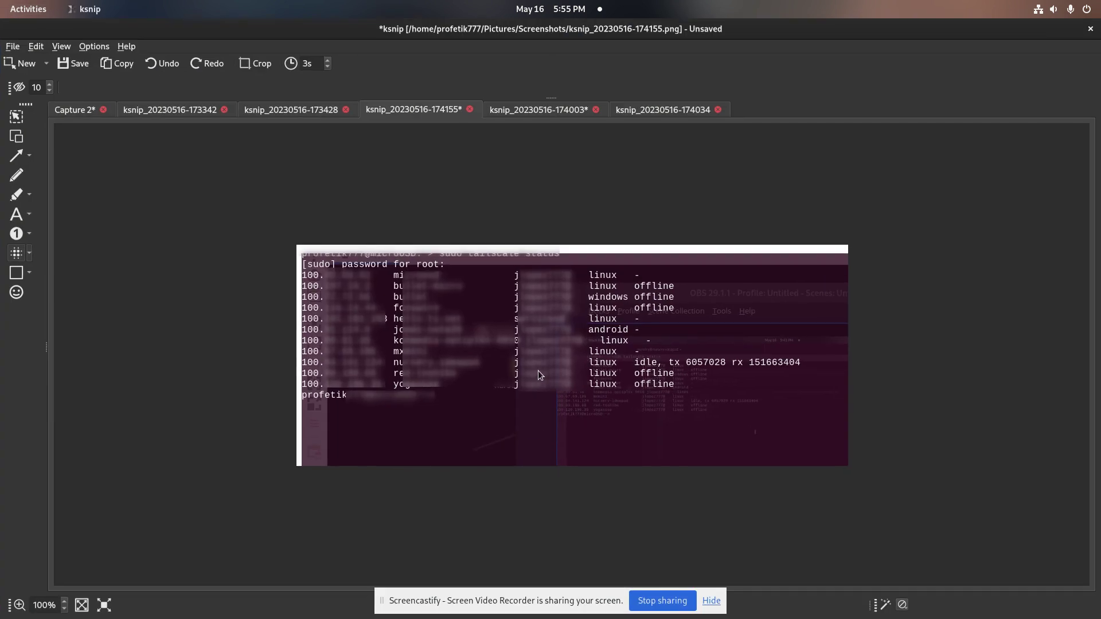
{"action": "left_click", "coordinate": [521, 111]}
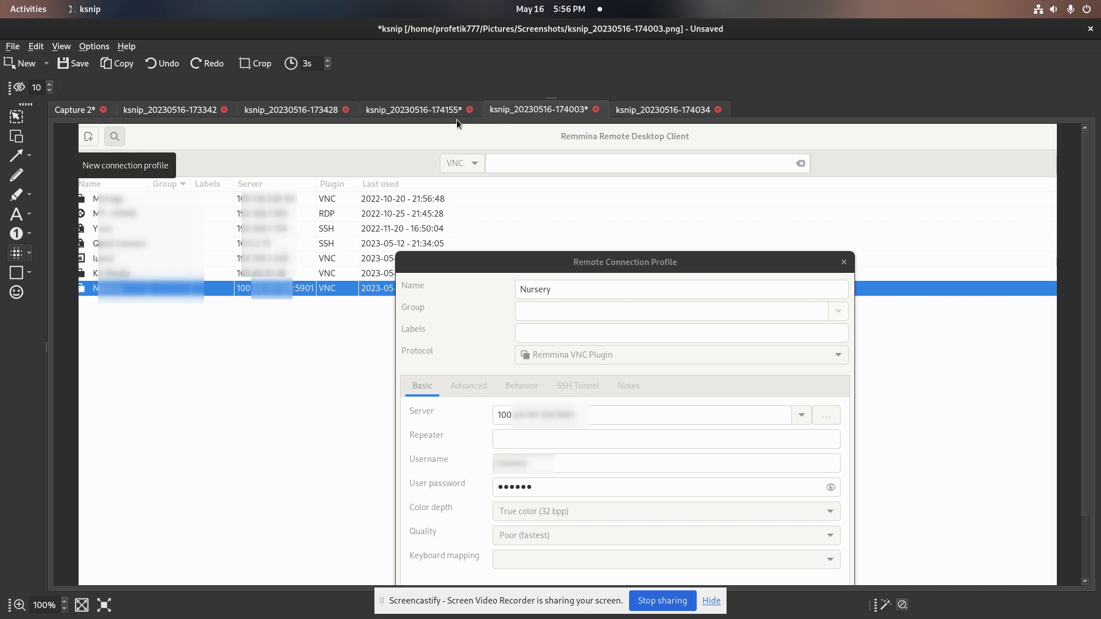
- Compare the 174155 terminal and 174003 profile captures, ending on the 174034 Nursery desktop capture
{"action": "left_click", "coordinate": [412, 115]}
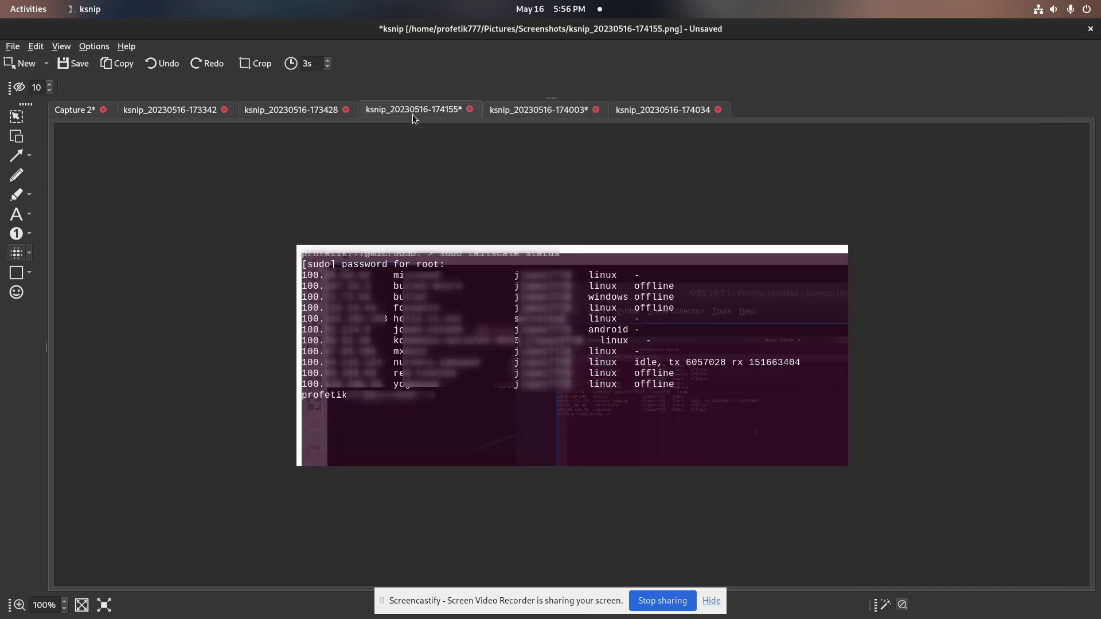
{"action": "left_click", "coordinate": [534, 111]}
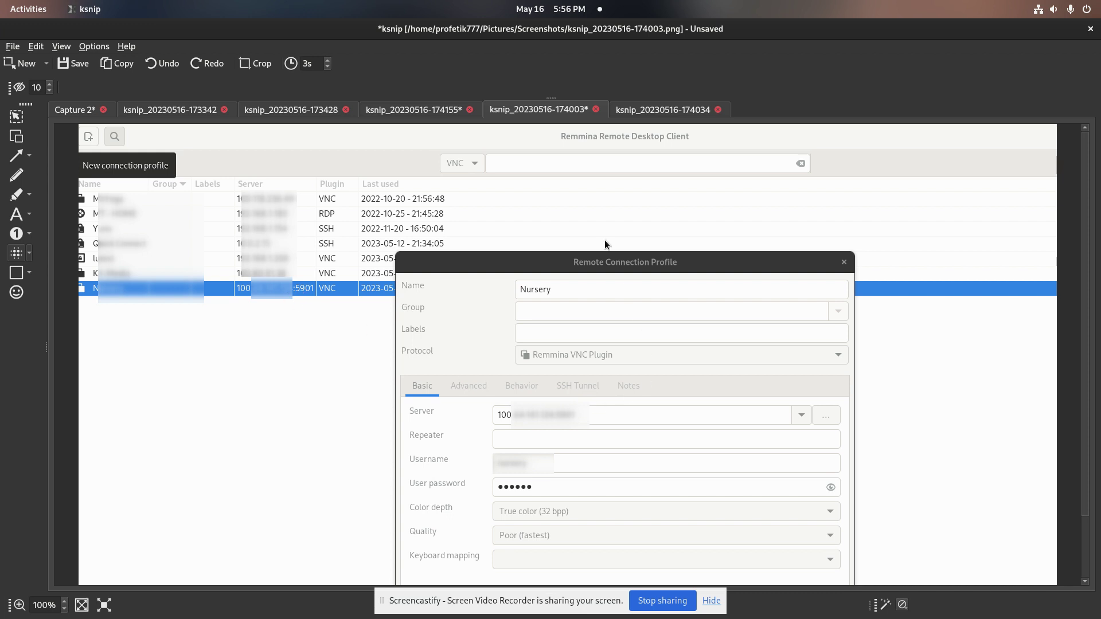
{"action": "left_click", "coordinate": [625, 111]}
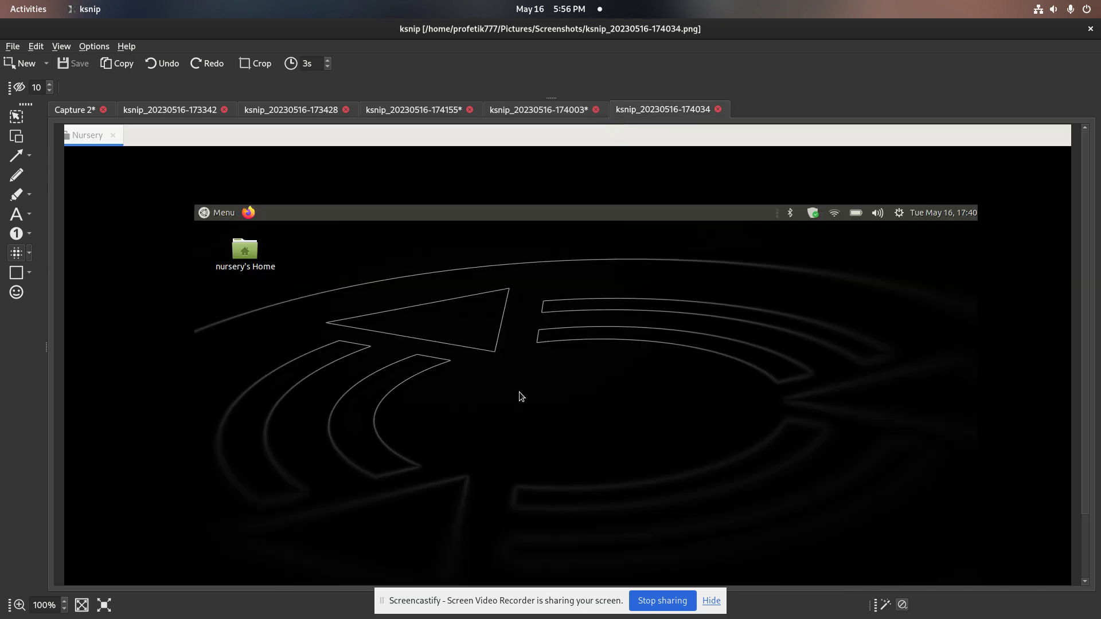
- Scroll ksnip's tabs left to Capture 2, the 'Secure remote access to shared resources' Tailscale homepage
{"action": "scroll", "coordinate": [619, 113], "scroll_direction": "up", "scroll_amount": 3}
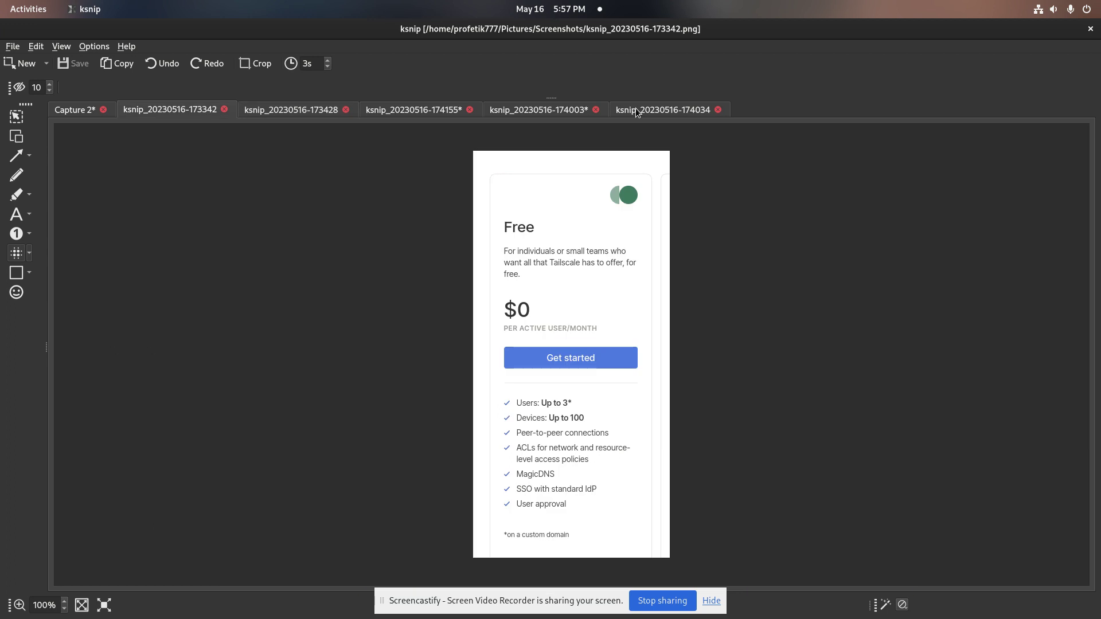
{"action": "scroll", "coordinate": [641, 117], "scroll_direction": "up", "scroll_amount": 2}
{"action": "scroll", "coordinate": [645, 113], "scroll_direction": "down", "scroll_amount": 3}
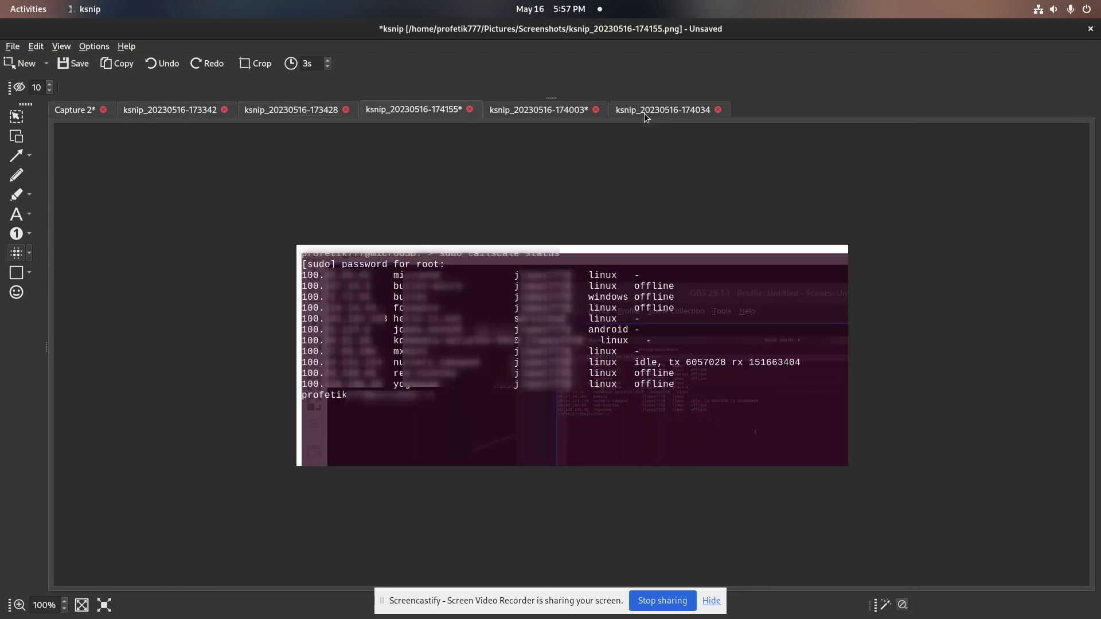
{"action": "scroll", "coordinate": [644, 113], "scroll_direction": "up", "scroll_amount": 3}
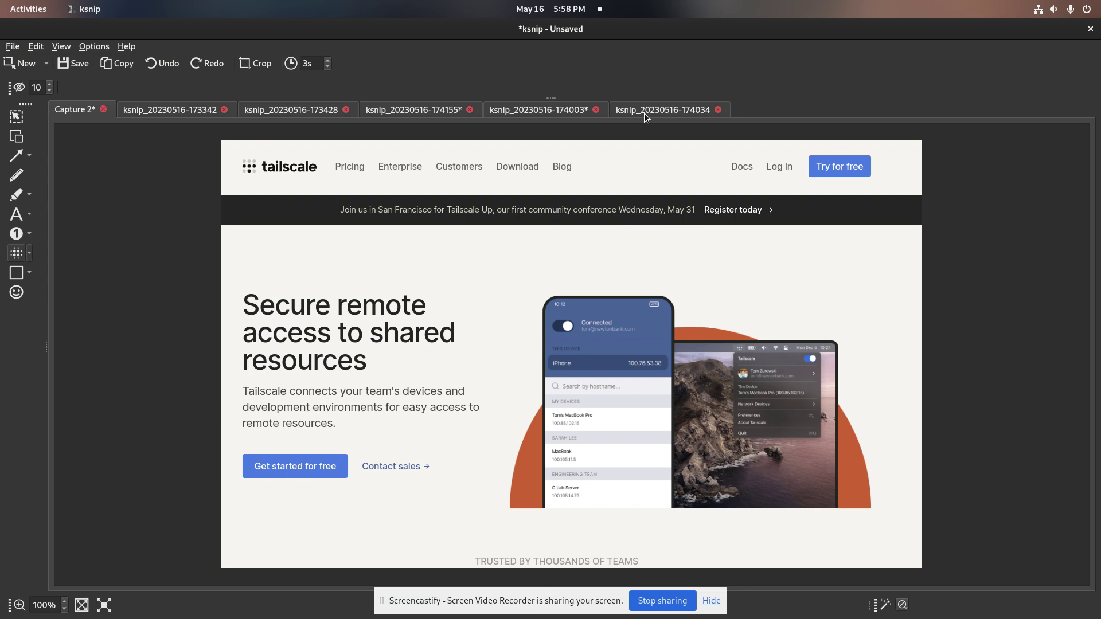
{"action": "scroll", "coordinate": [668, 109], "scroll_direction": "down", "scroll_amount": 4}
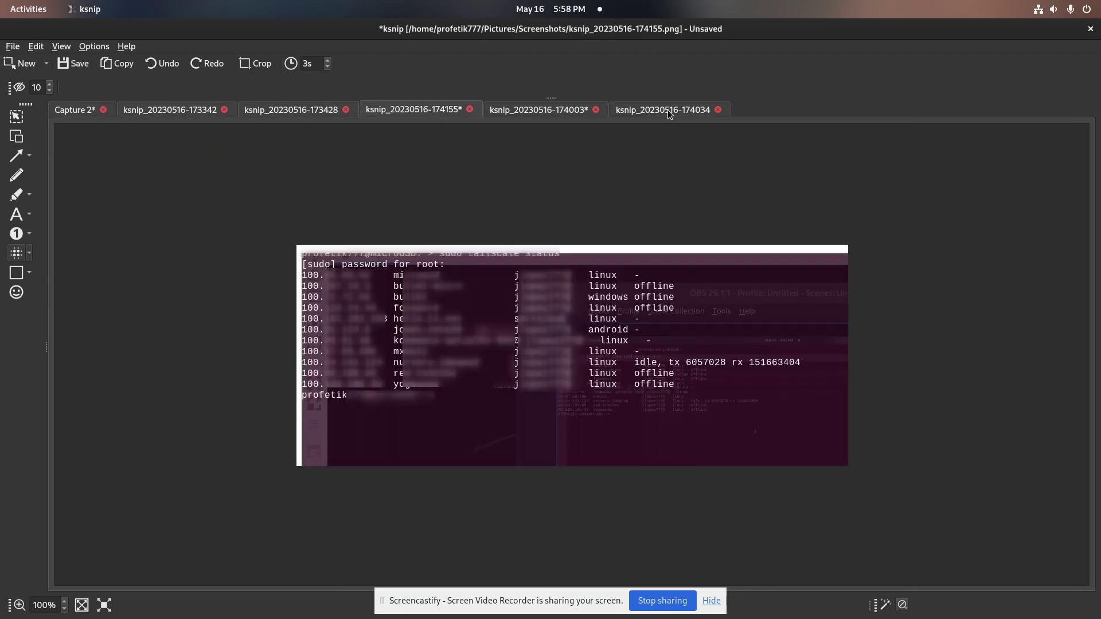
{"action": "scroll", "coordinate": [668, 109], "scroll_direction": "up", "scroll_amount": 4}
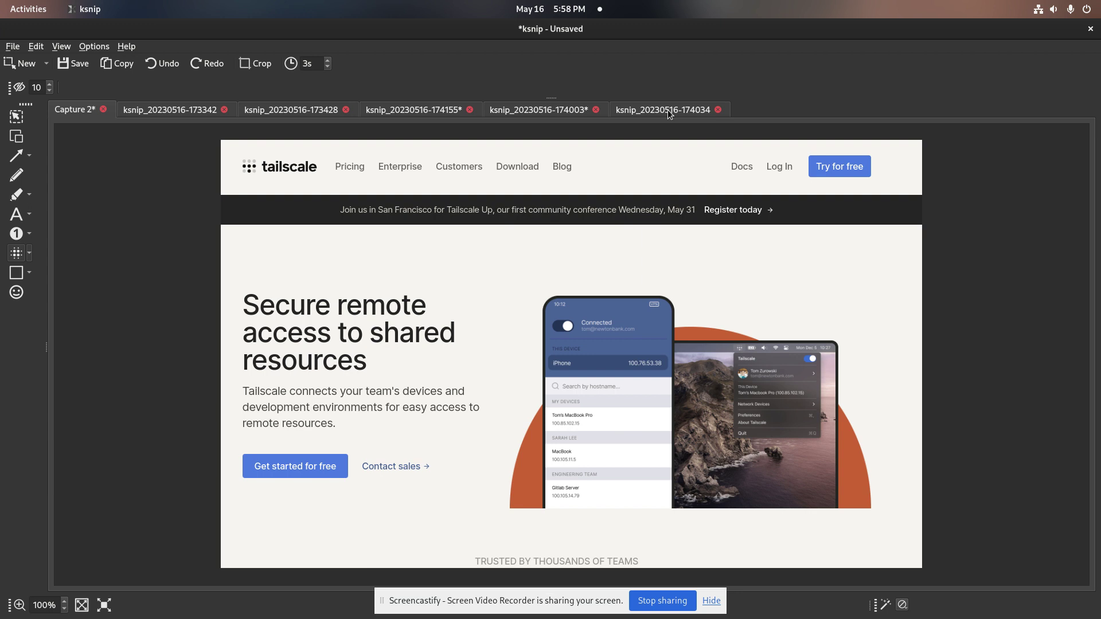
{"action": "left_click", "coordinate": [667, 111]}
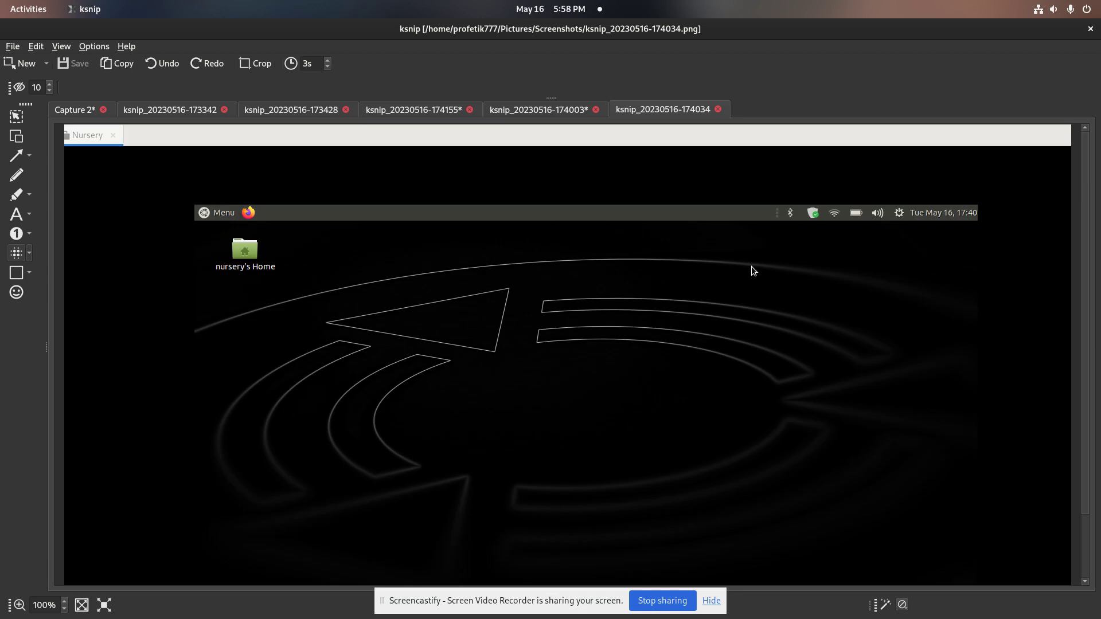
{"action": "scroll", "coordinate": [494, 457], "scroll_direction": "down", "scroll_amount": 1}
{"action": "scroll", "coordinate": [539, 380], "scroll_direction": "up", "scroll_amount": 1}
{"action": "scroll", "coordinate": [543, 344], "scroll_direction": "down", "scroll_amount": 1}
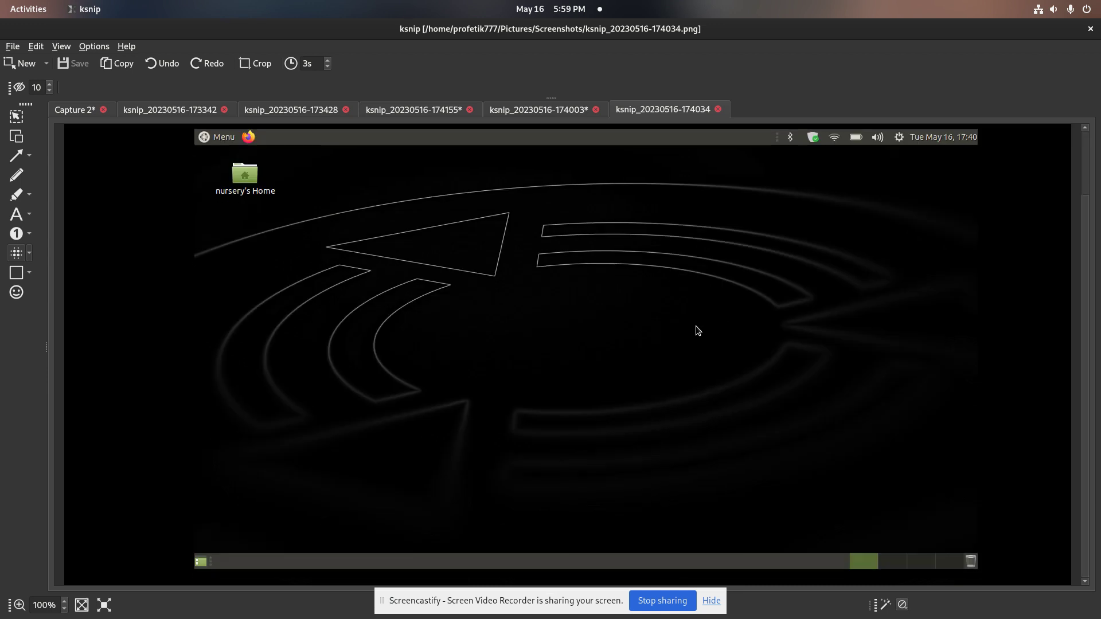
{"action": "scroll", "coordinate": [634, 381], "scroll_direction": "up", "scroll_amount": 1}
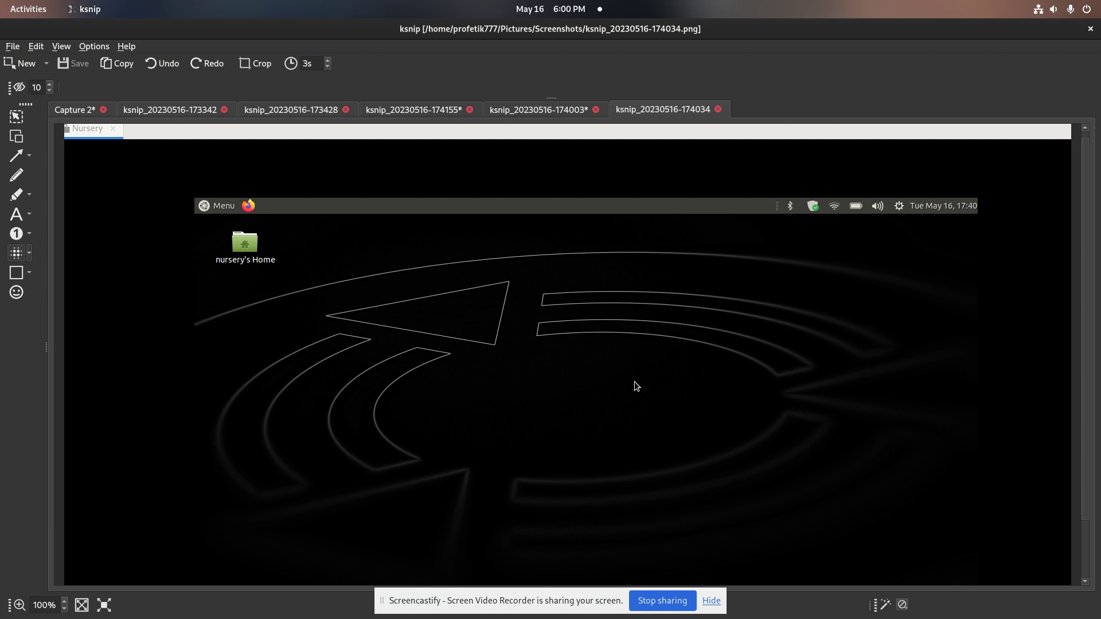
{"action": "mouse_move", "coordinate": [3, 3]}
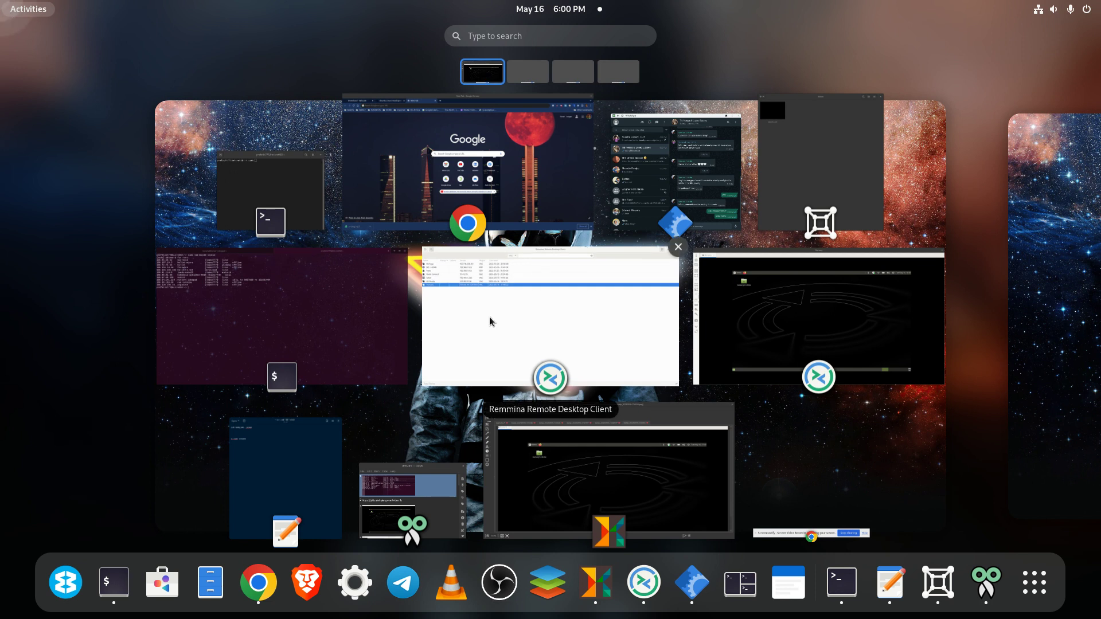
{"action": "key", "text": "super+Up"}
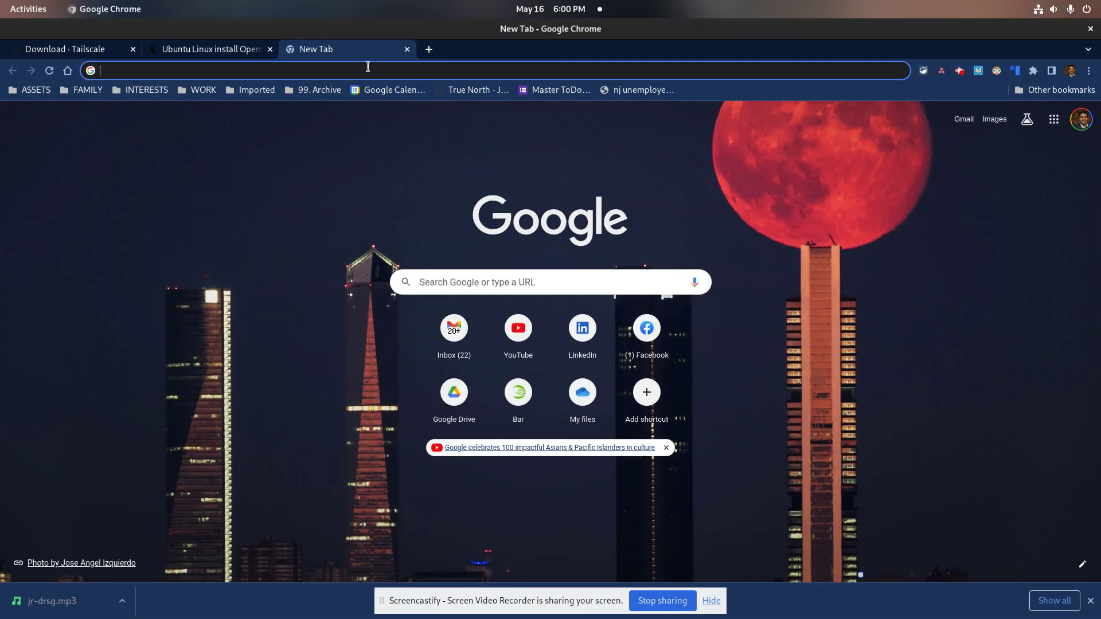
{"action": "type", "text": "easy"}
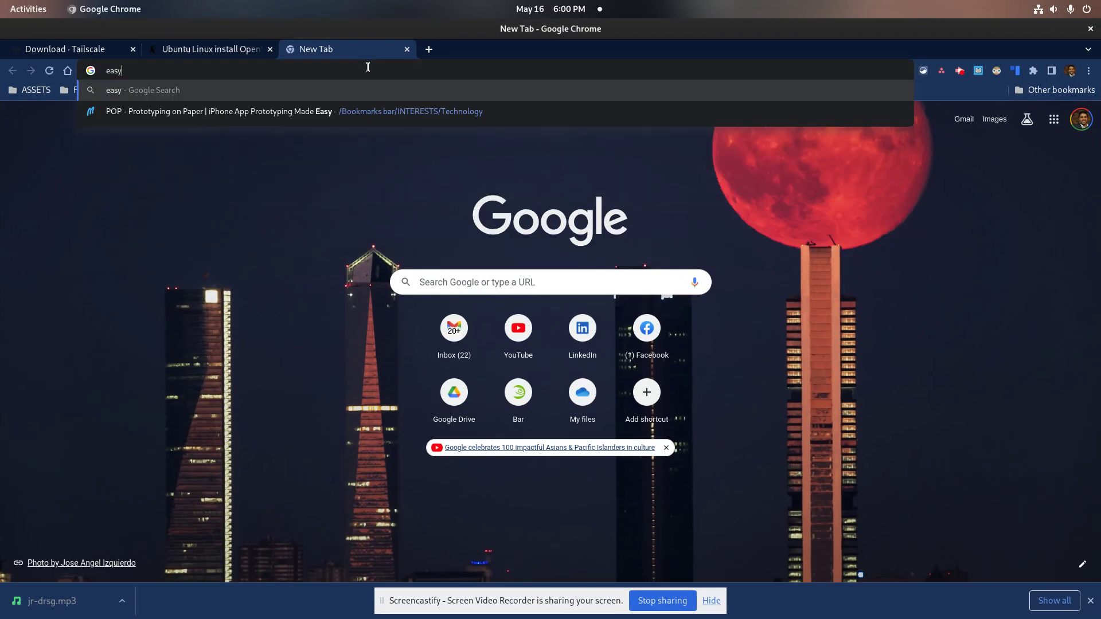
{"action": "type", "text": " mo"}
{"action": "key", "text": "BackSpace"}
{"action": "key", "text": "BackSpace"}
{"action": "key", "text": "BackSpace"}
{"action": "key", "text": "BackSpace"}
{"action": "key", "text": "BackSpace"}
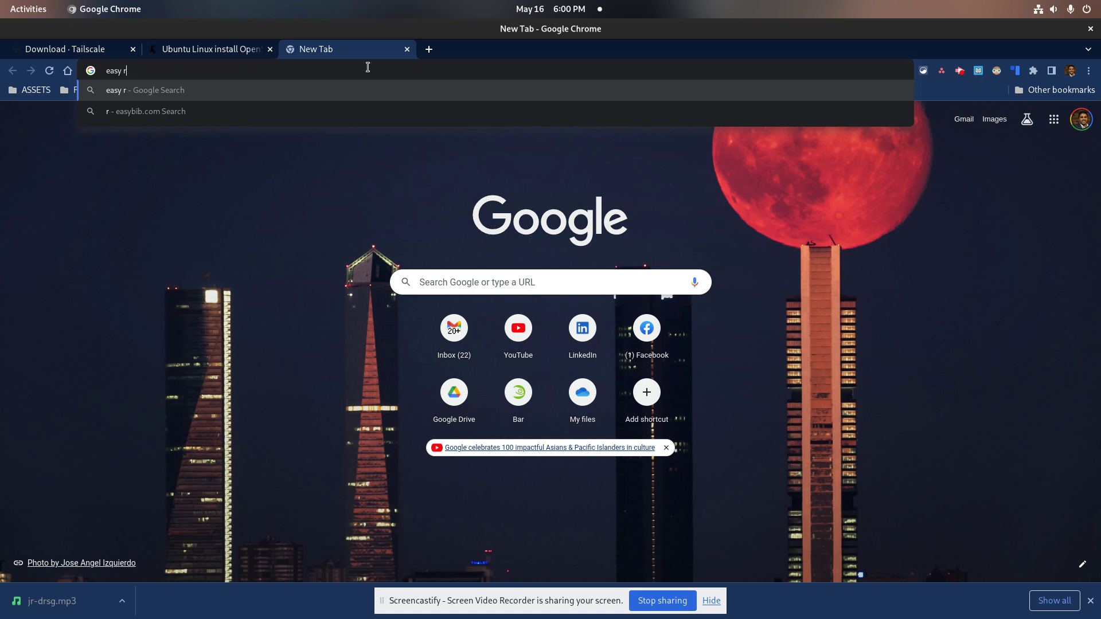
{"action": "key", "text": "BackSpace"}
{"action": "key", "text": "BackSpace"}
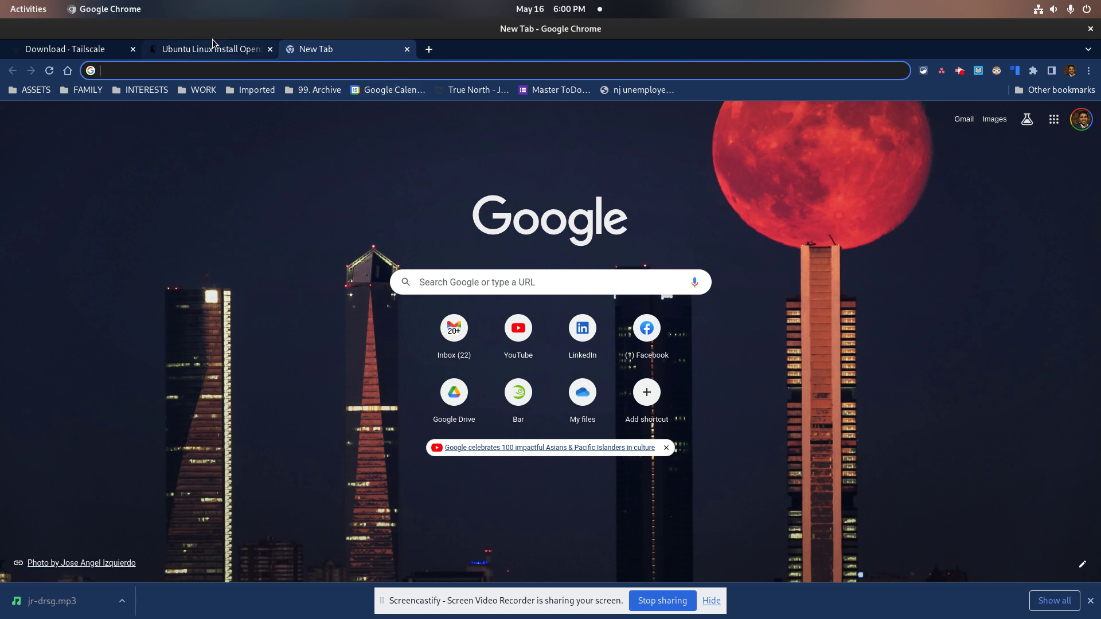
{"action": "mouse_move", "coordinate": [1, 1]}
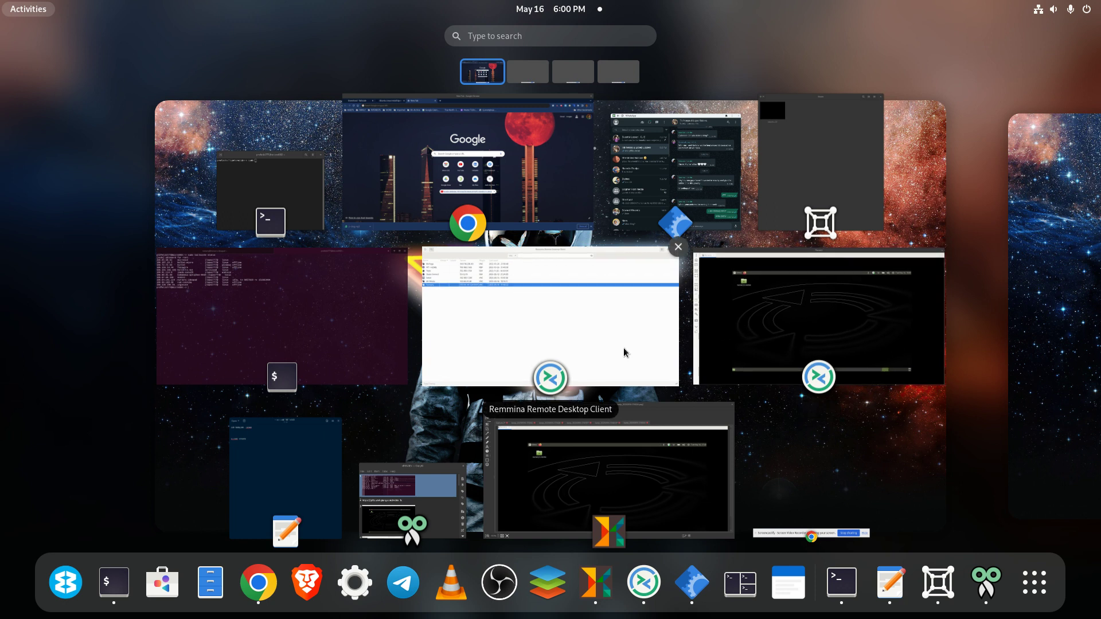
- Bring up Remmina's main window listing its 7 saved connections, including the Nursery VNC profile
{"action": "left_click", "coordinate": [585, 348]}
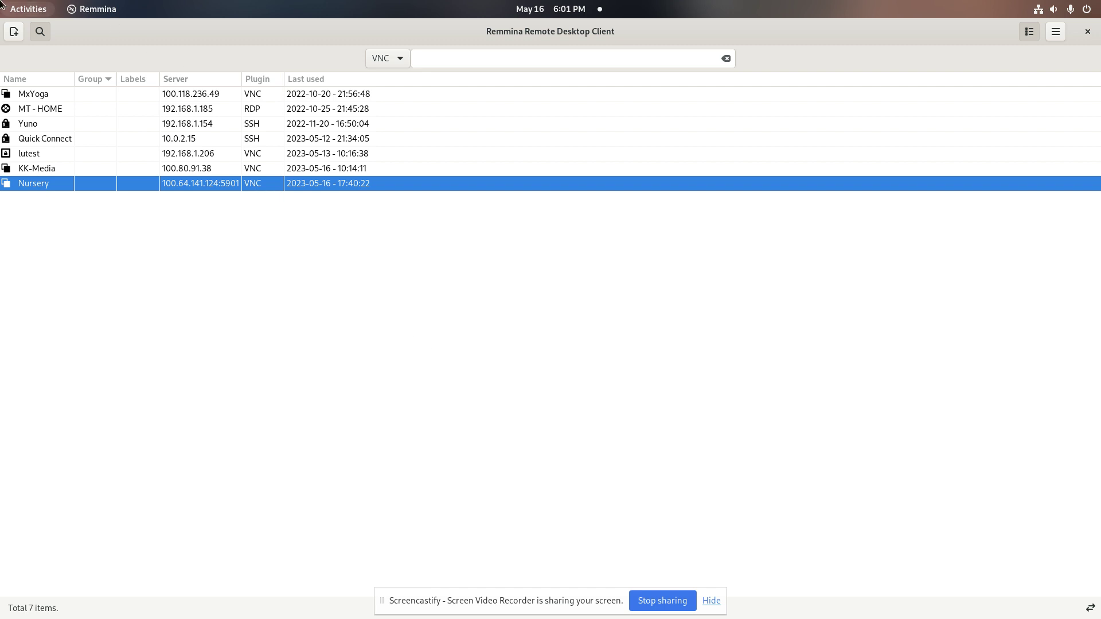
- Return to the Activities overview showing the Remmina, Chrome, terminal and ksnip windows
{"action": "mouse_move", "coordinate": [1, 2]}
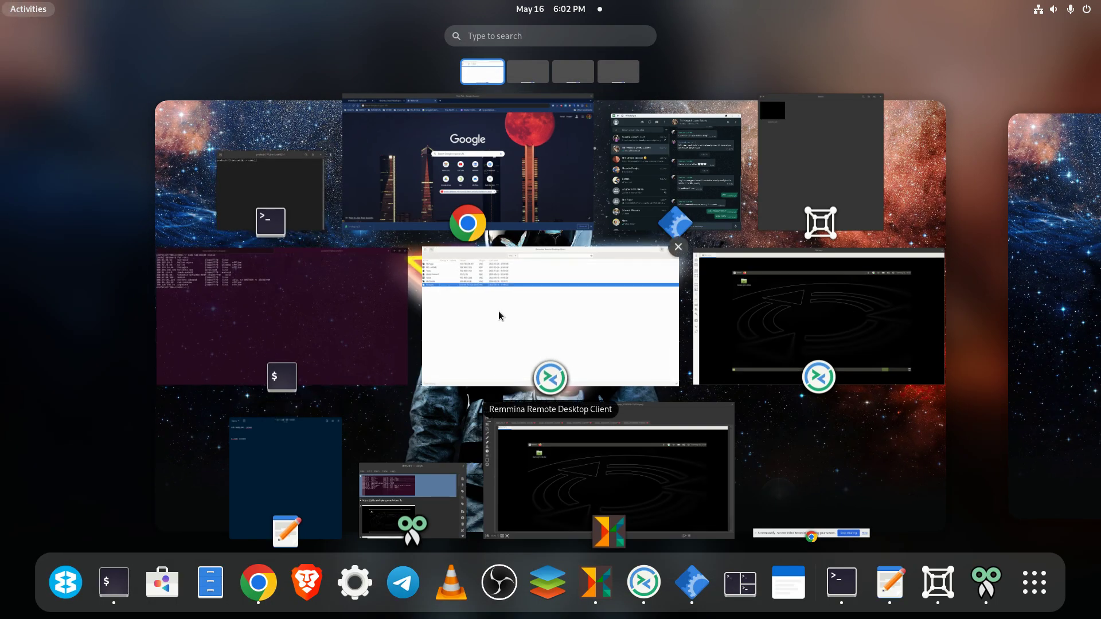